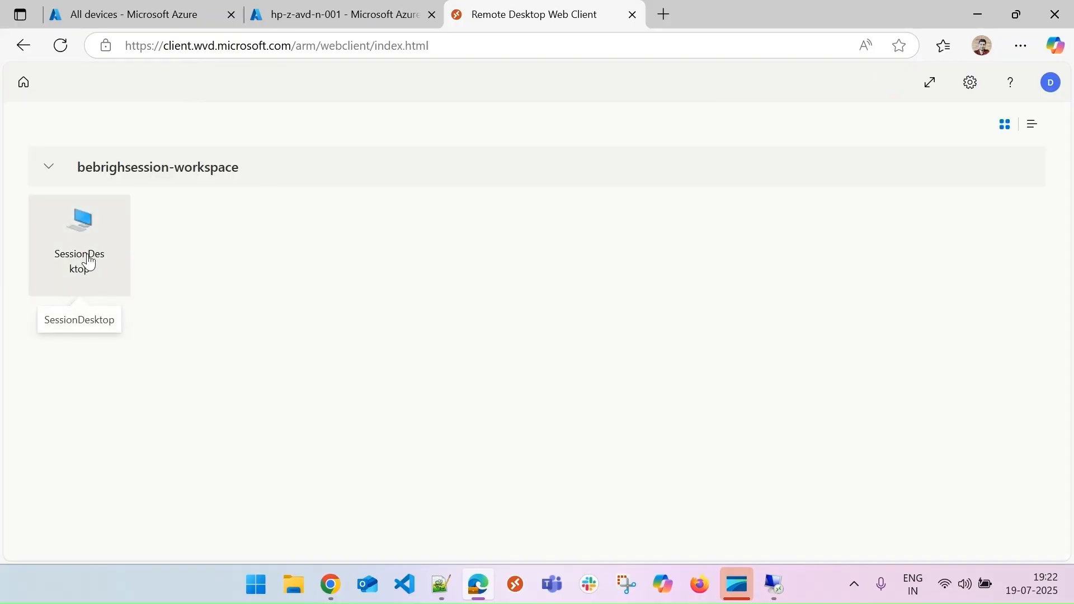
- Start a new RemoteApp application group in host pool hp-z-avd-n-001 and name it app-avd-remoteapp
click(342, 12)
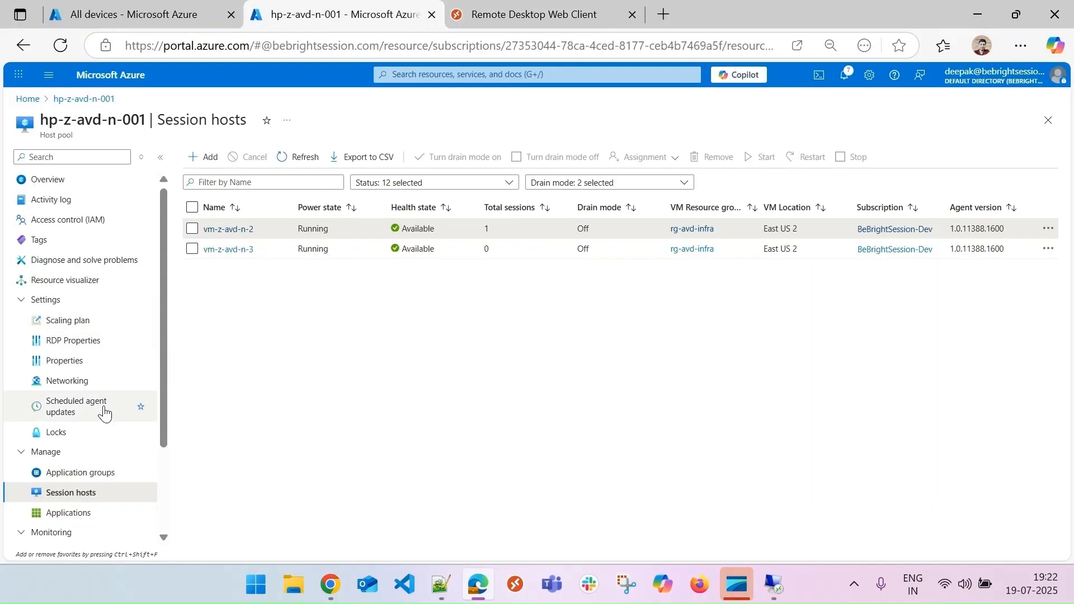
click(82, 475)
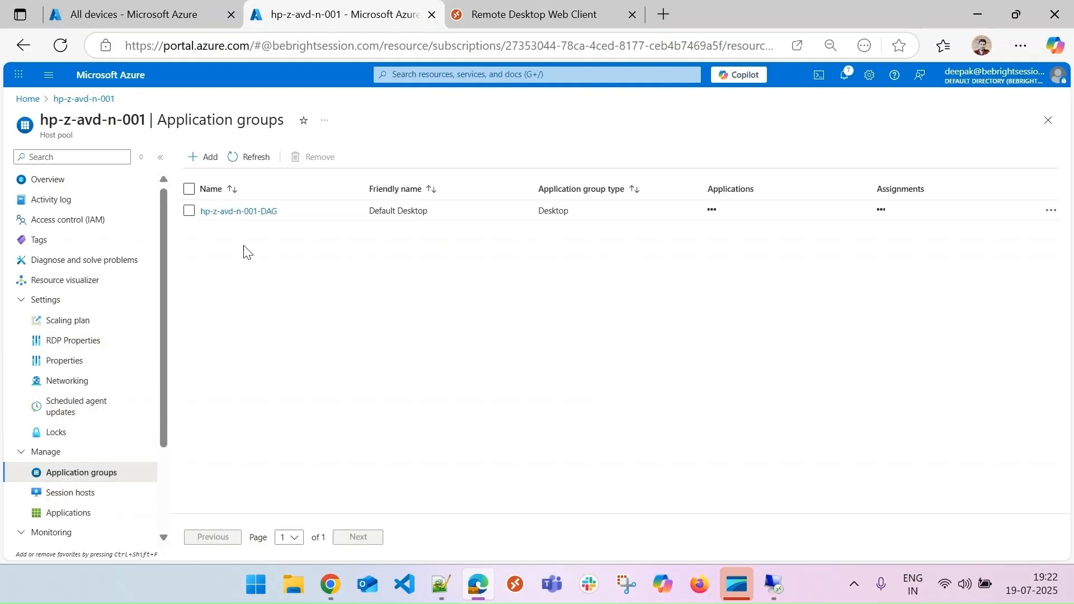
click(202, 160)
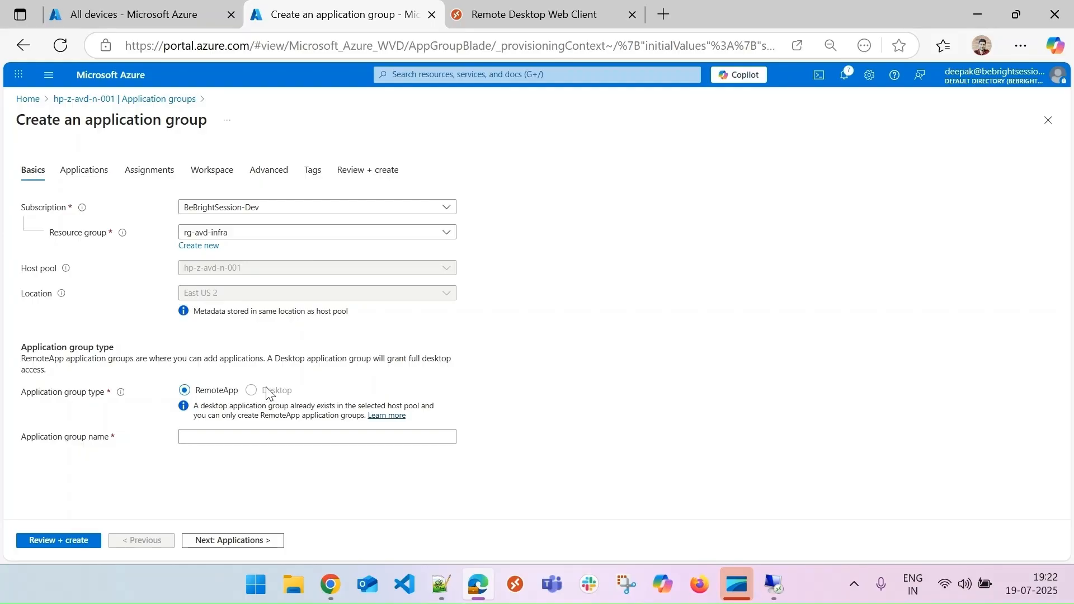
click(220, 436)
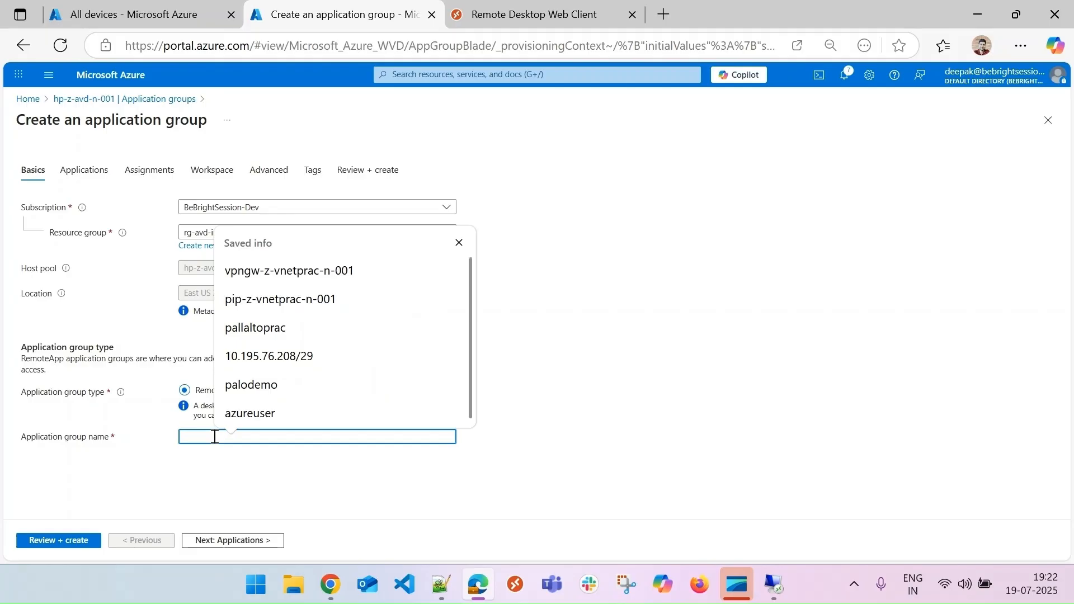
text(a)
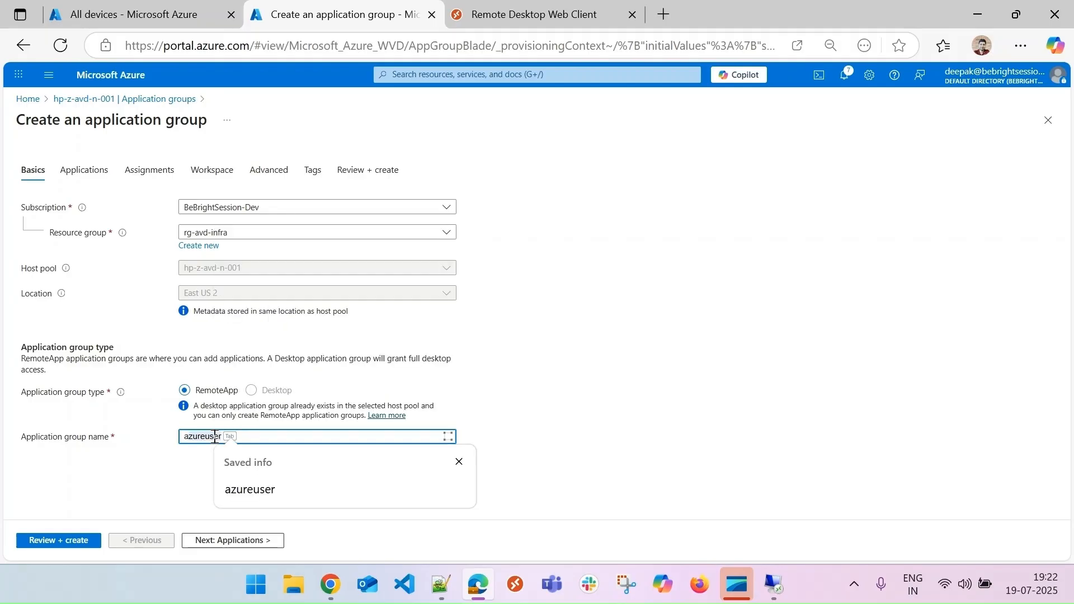
text(pp-avd-remoteapp)
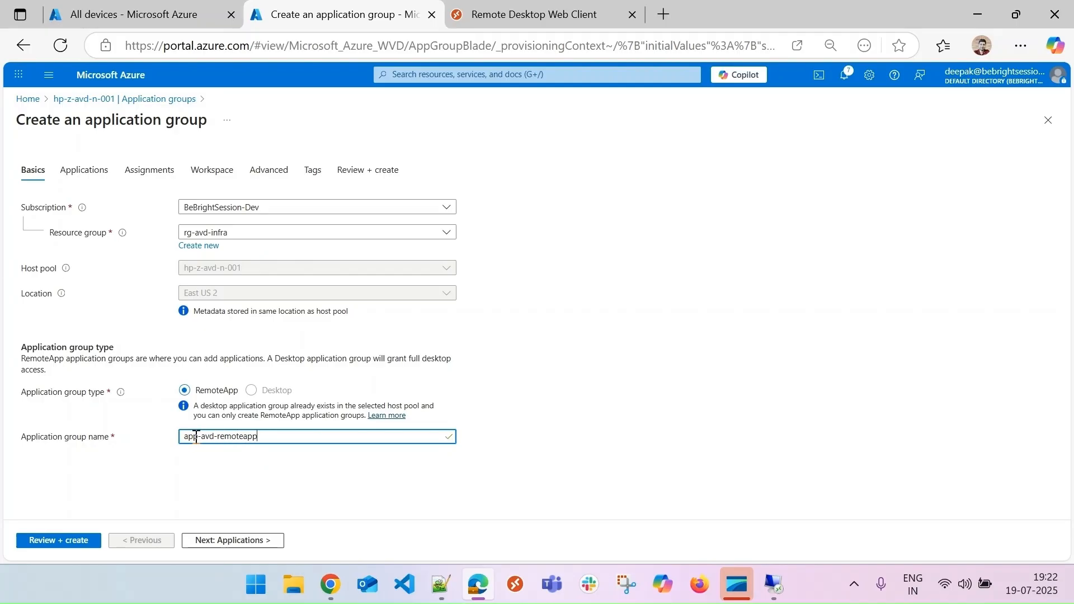
- Begin adding an application to the group, with Start menu as the source and Microsoft Edge as the application
click(241, 541)
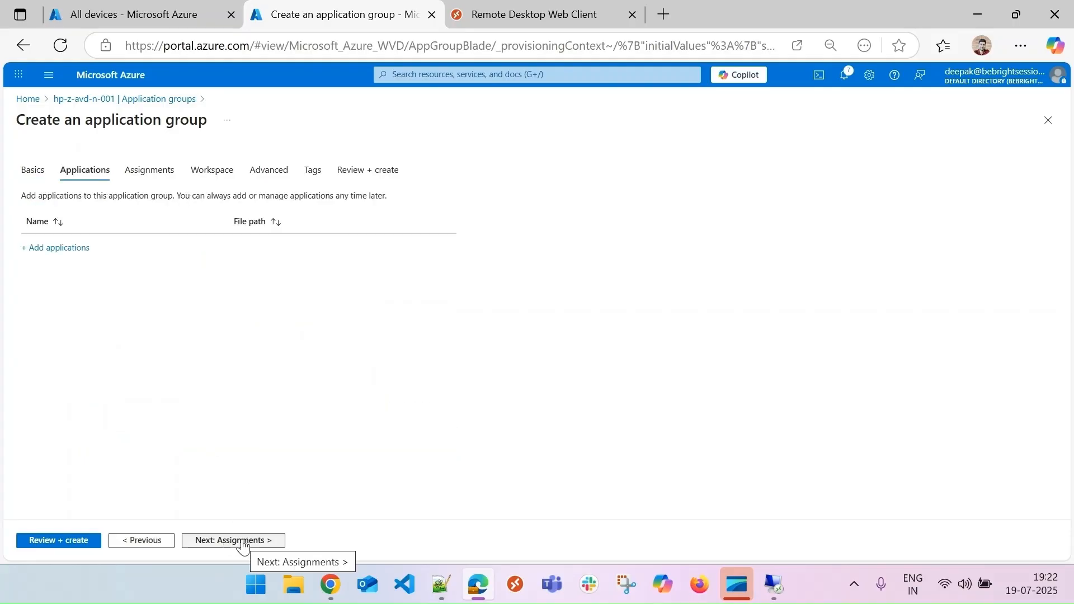
click(55, 250)
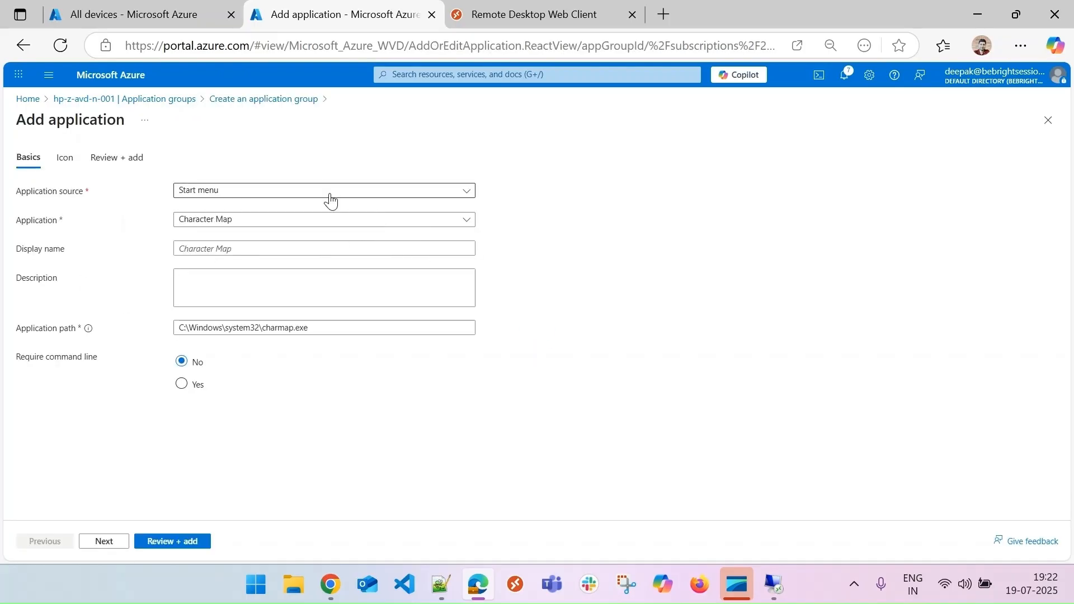
click(307, 190)
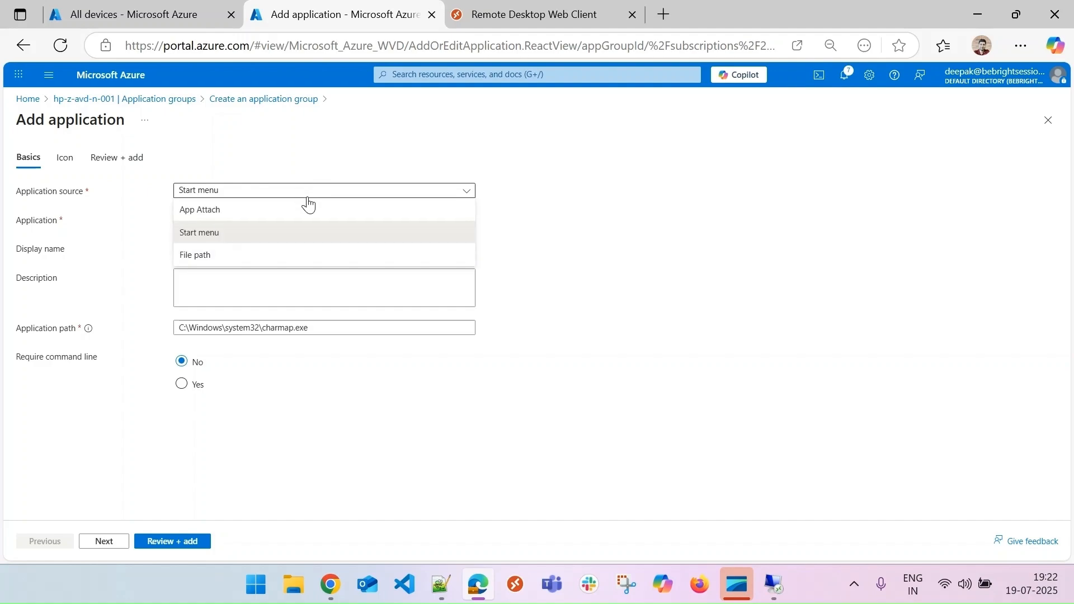
click(244, 238)
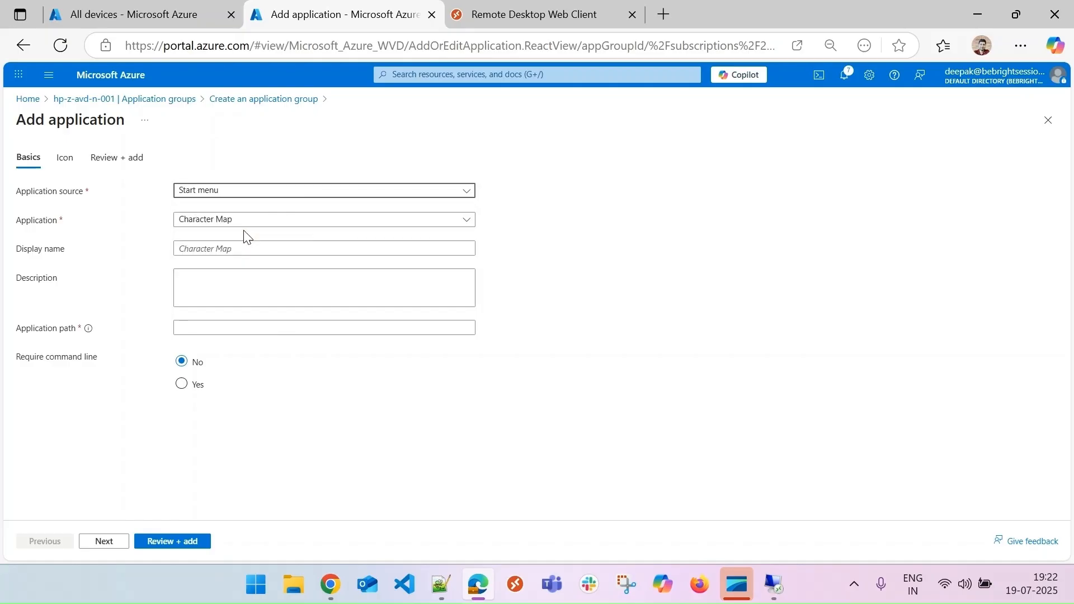
click(289, 225)
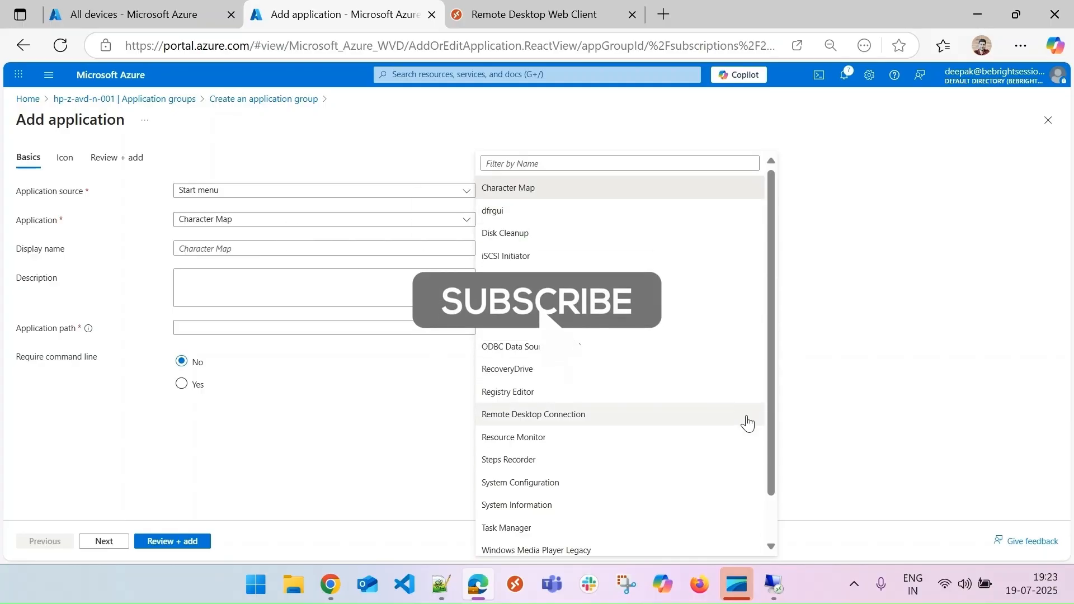
scroll(767, 372, down, 1)
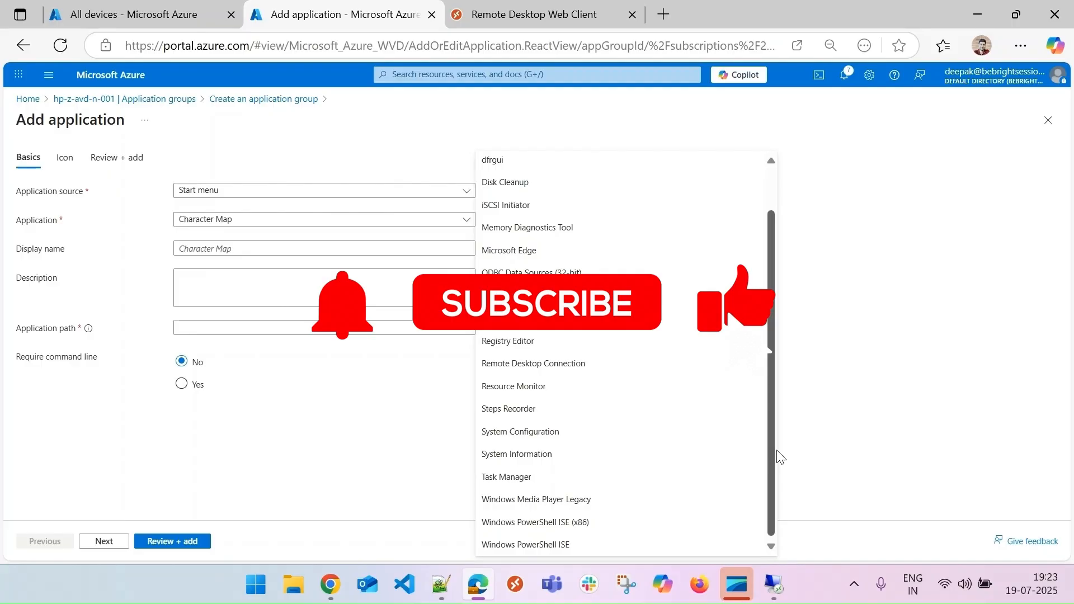
scroll(775, 433, up, 1)
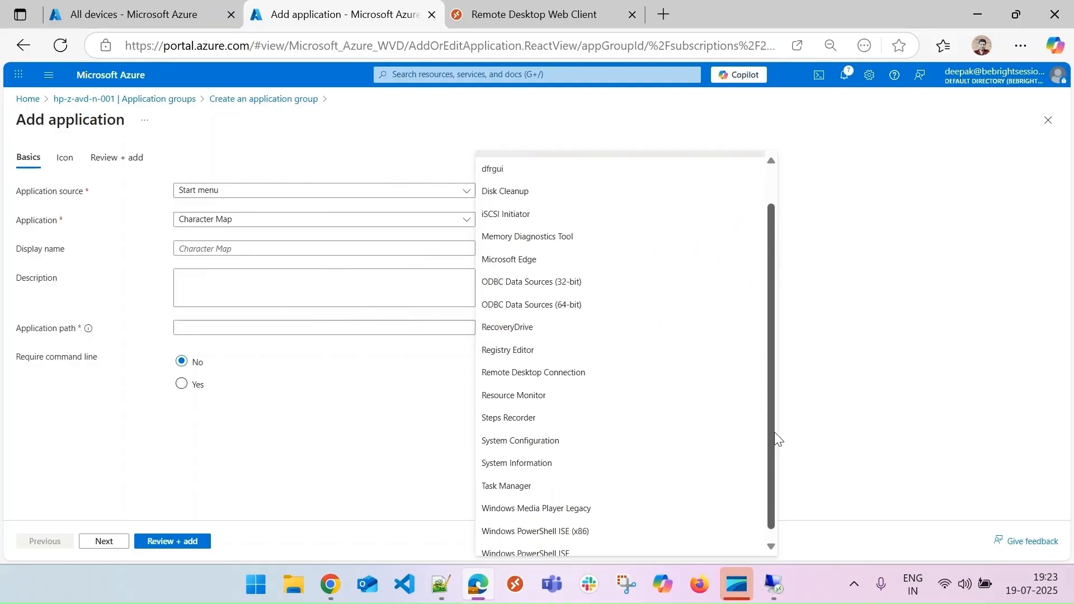
drag(774, 432, 773, 431)
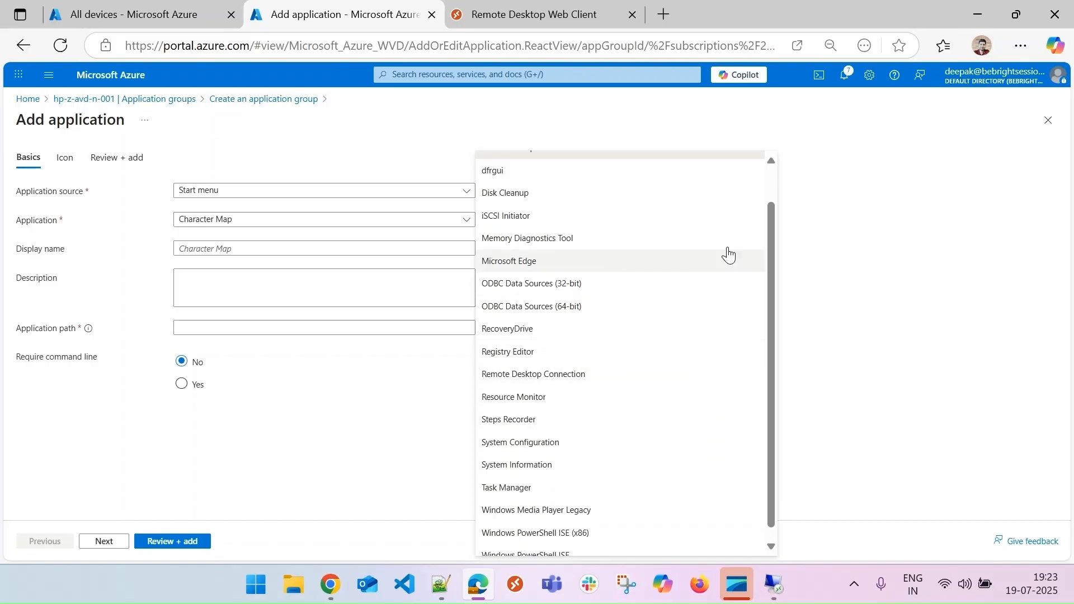
click(559, 263)
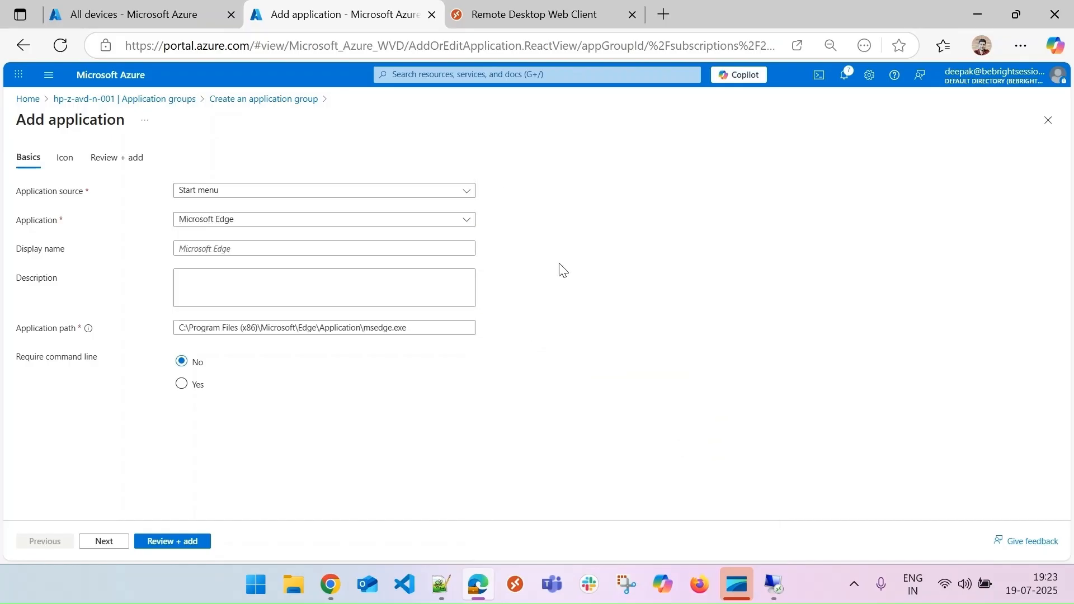
- Set the Microsoft Edge application's display name to Edge Browser
click(268, 220)
click(241, 248)
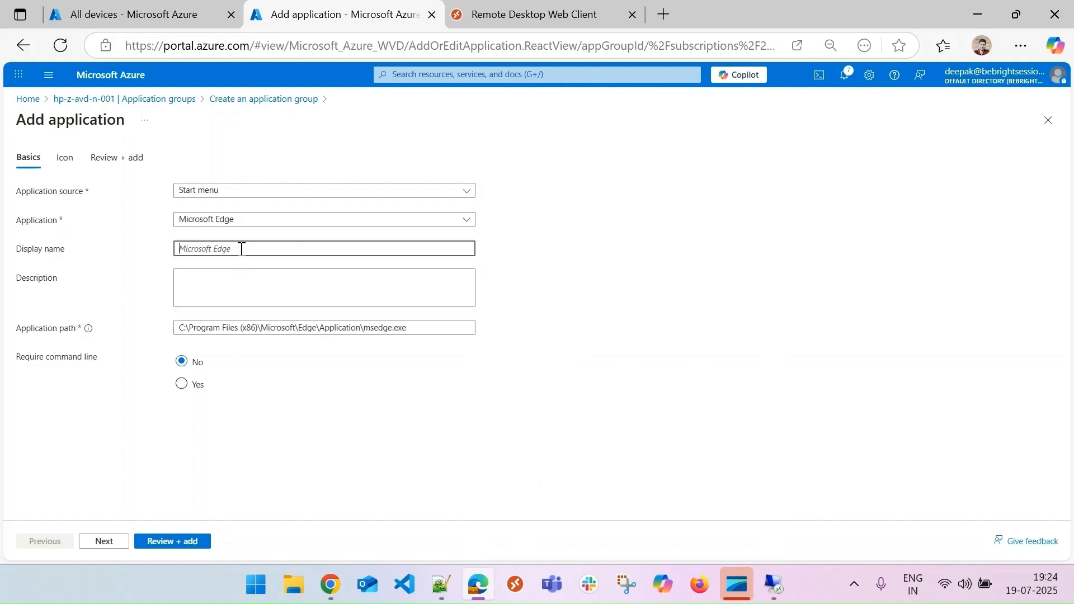
text(Edge Browser)
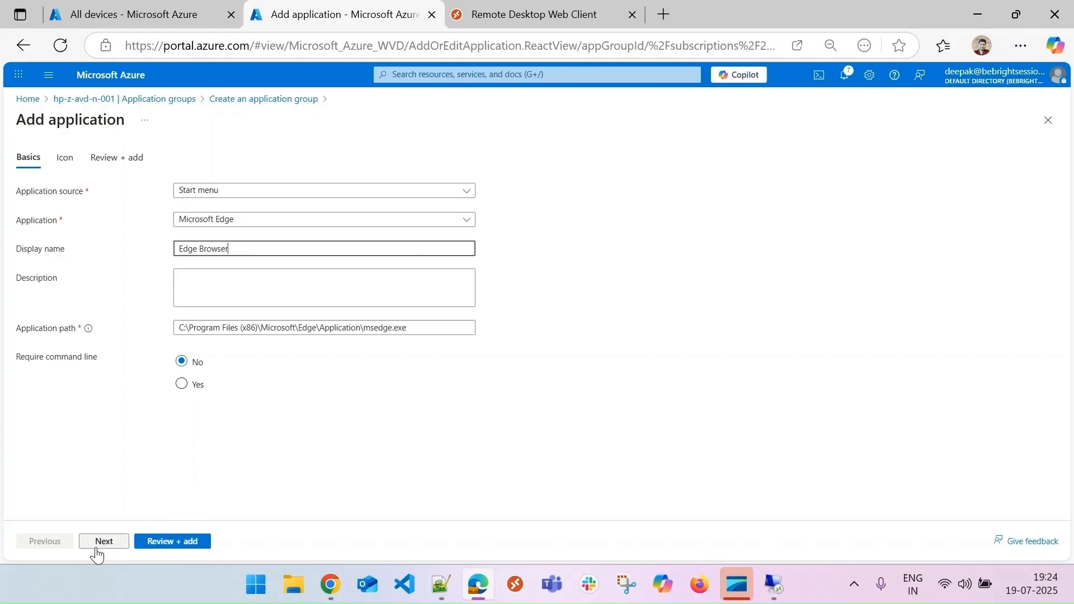
- Add the Edge application with its default icon settings and create the application group
click(97, 552)
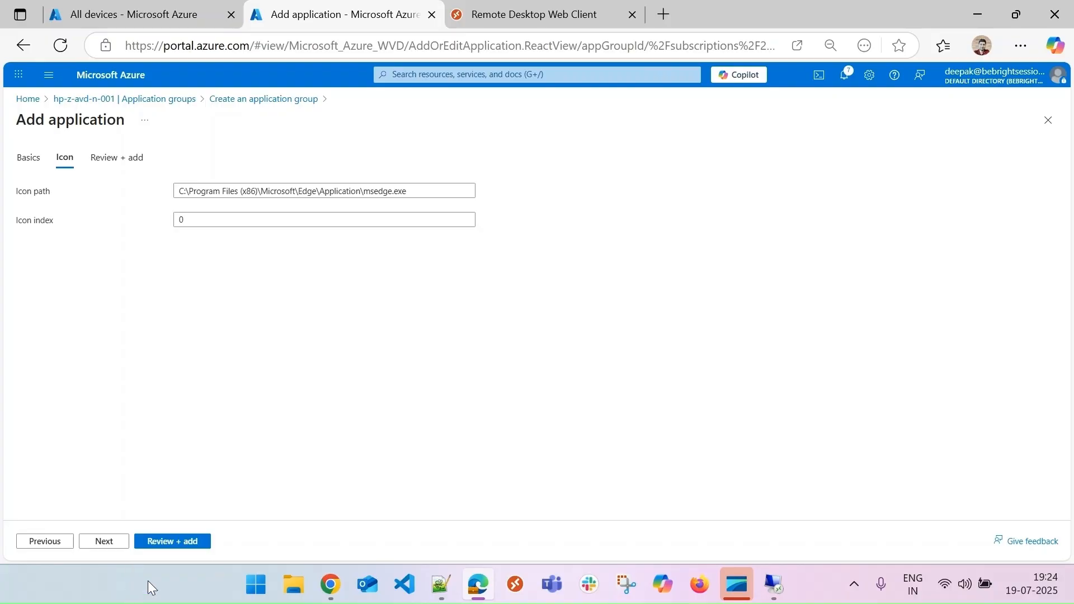
click(176, 544)
click(169, 543)
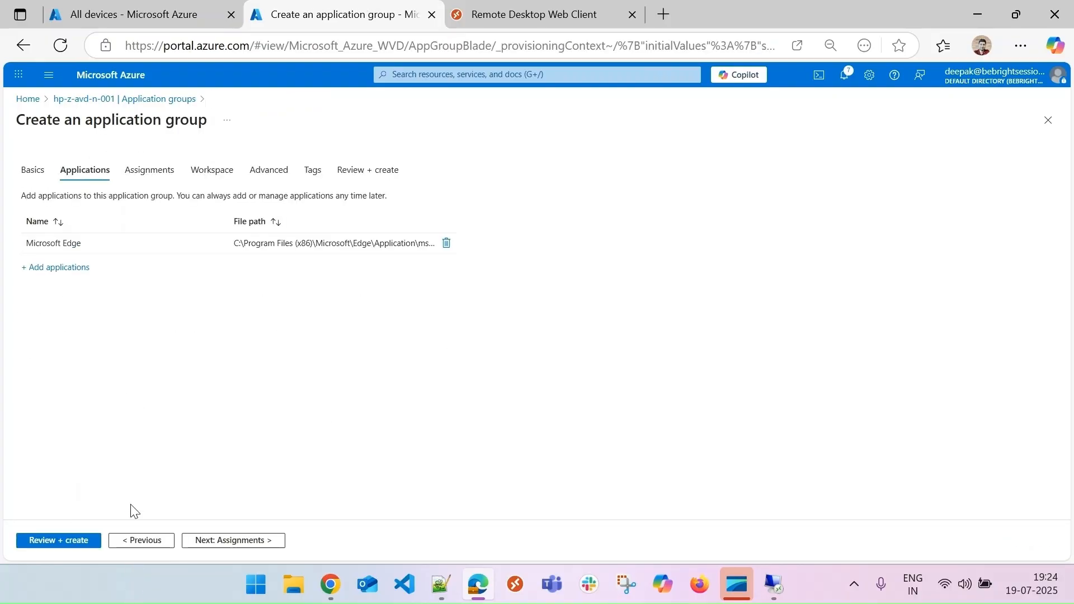
click(56, 541)
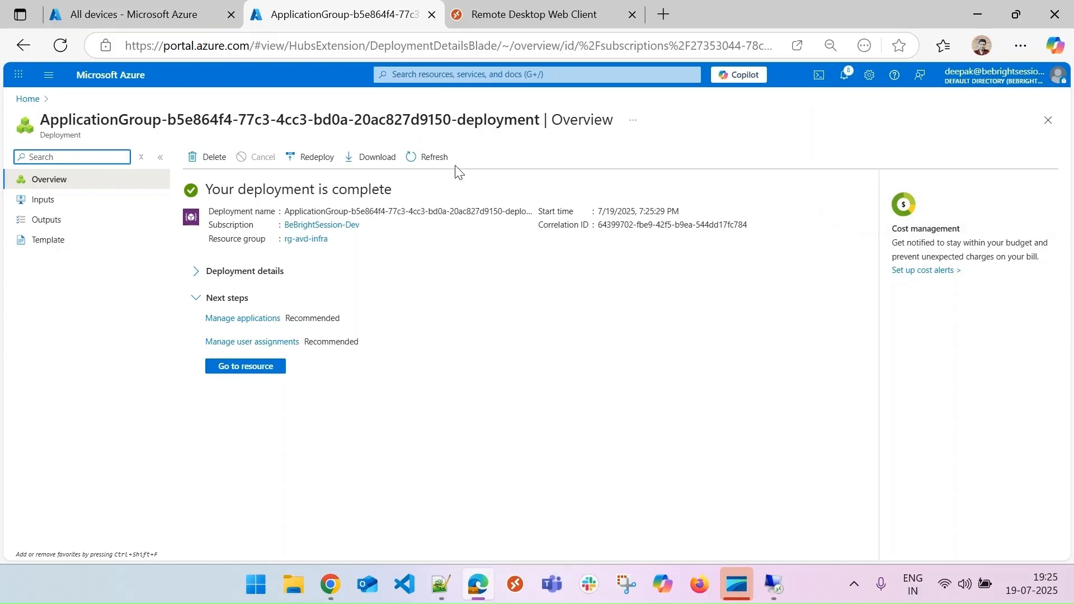
- Open the user assignments of the app-avd-remoteapp application group from host pool hp-z-avd-n-001
click(1046, 124)
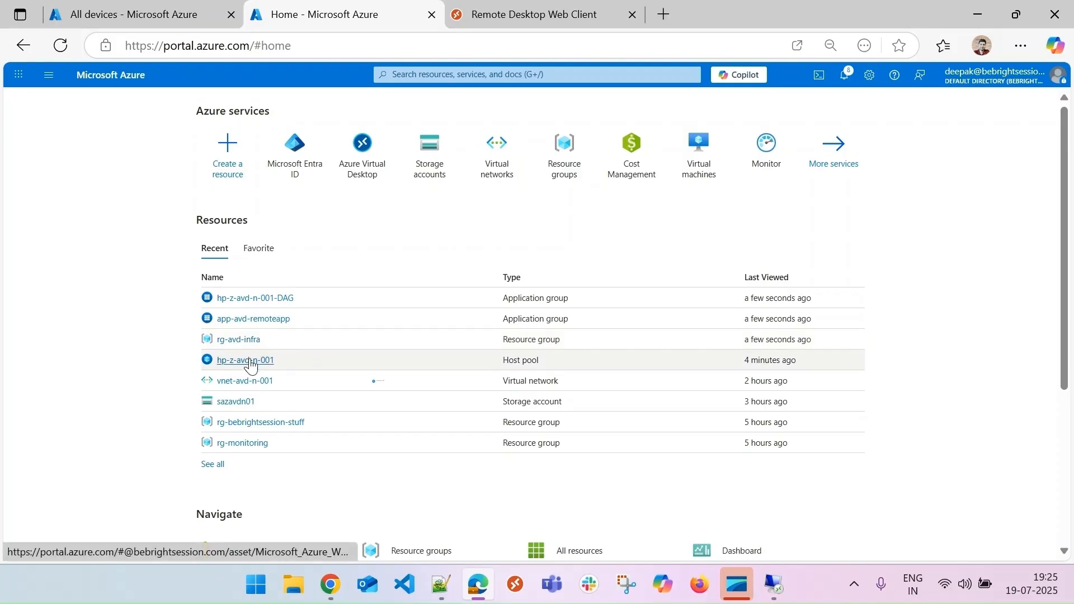
click(251, 363)
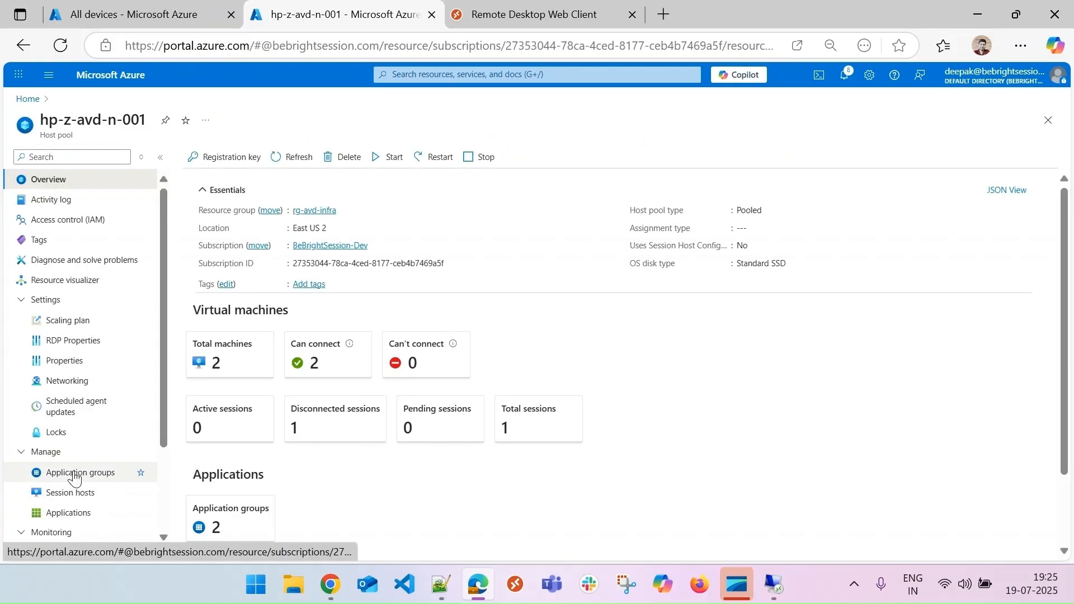
click(75, 475)
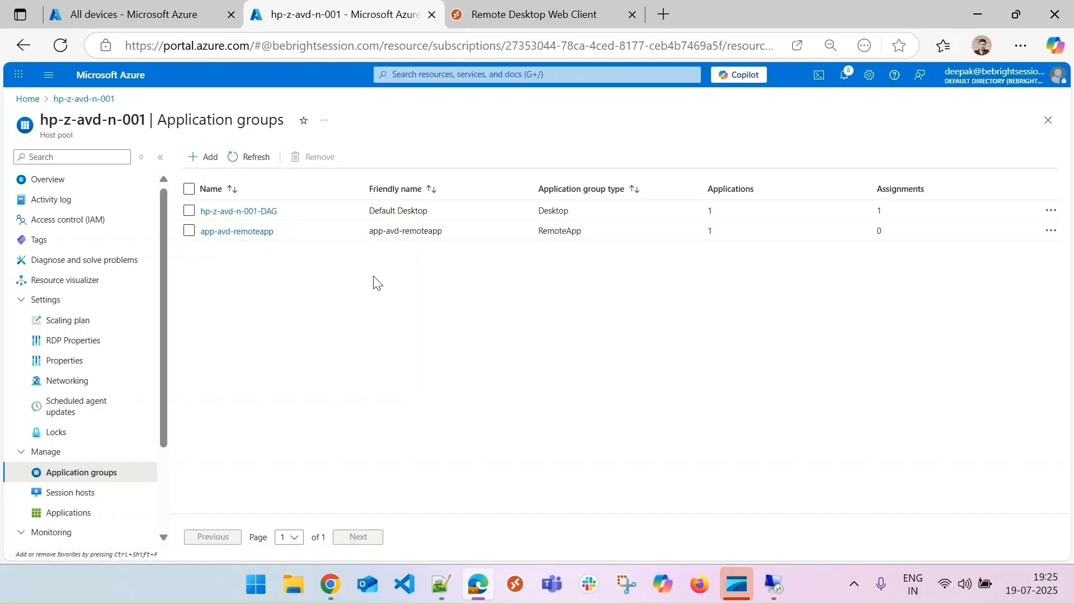
click(244, 232)
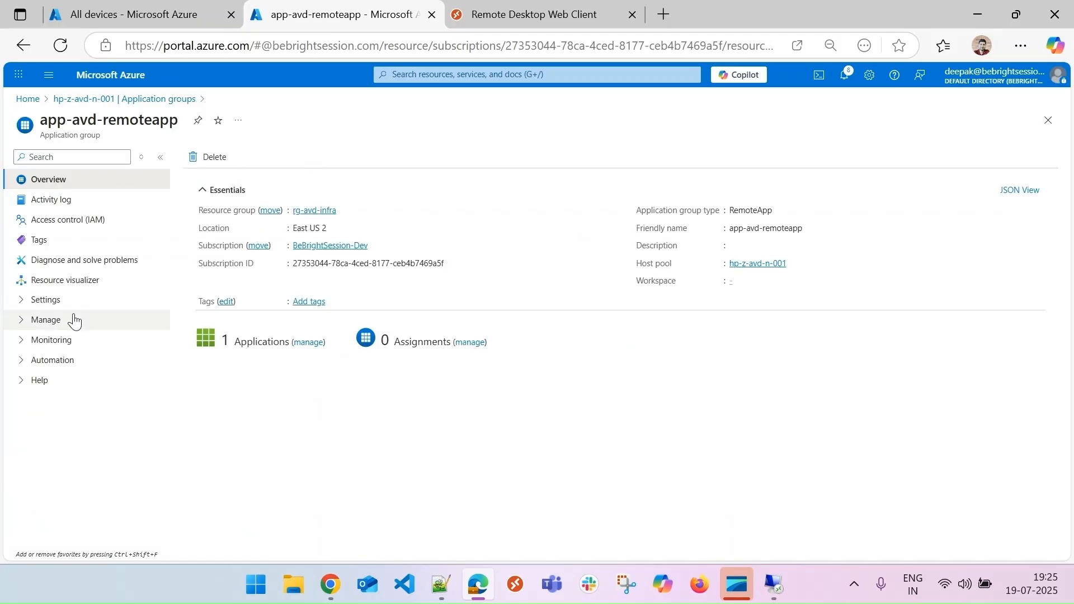
click(50, 306)
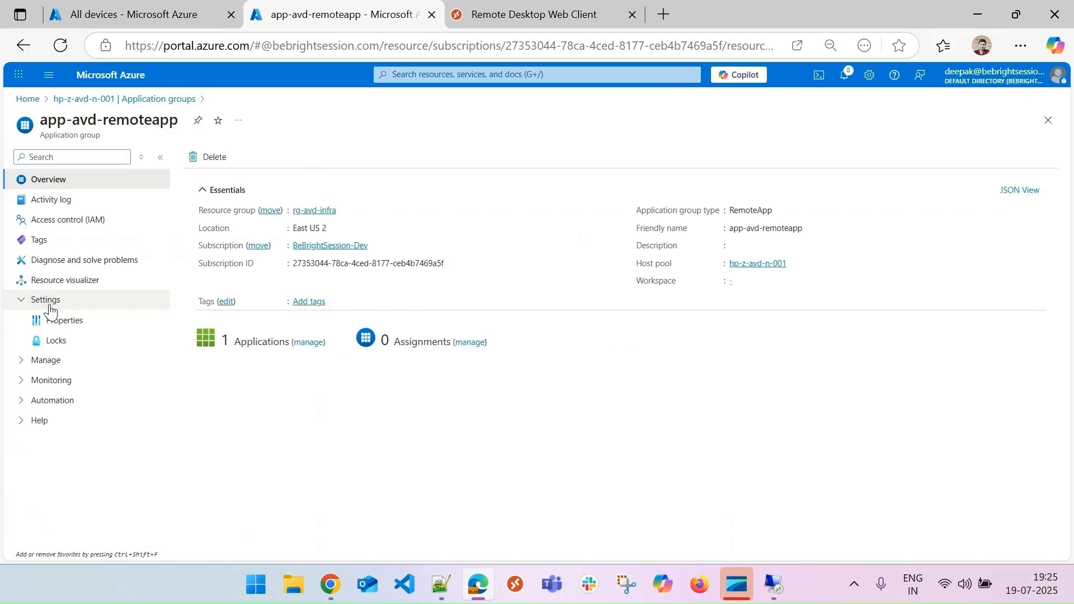
click(56, 360)
click(82, 402)
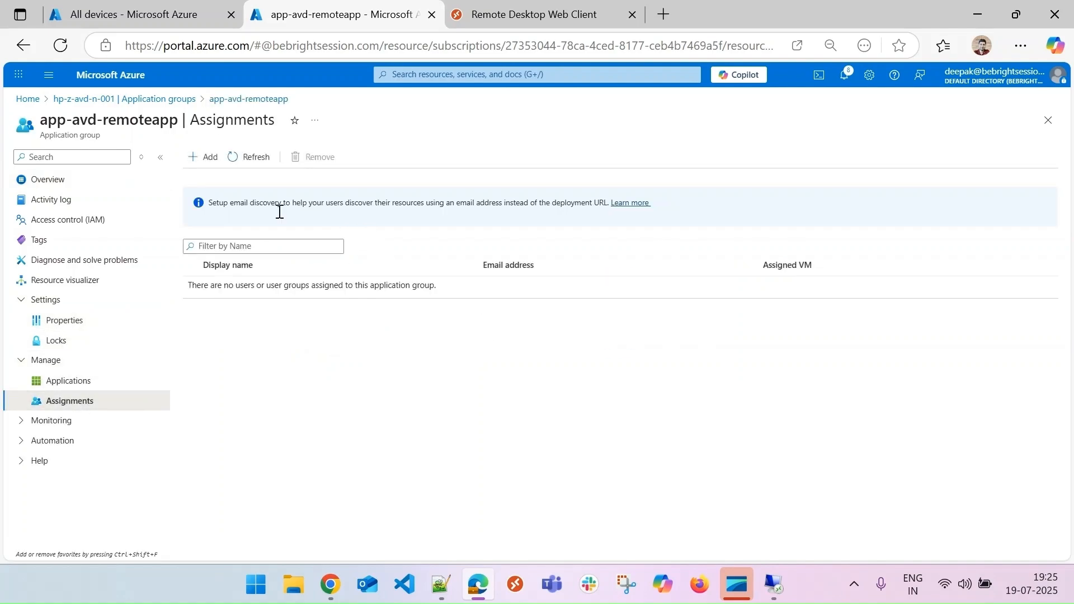
- Find the Entra group AVDUsersForBeBrightSession by searching for AVDusers and assign it to the application group
click(196, 158)
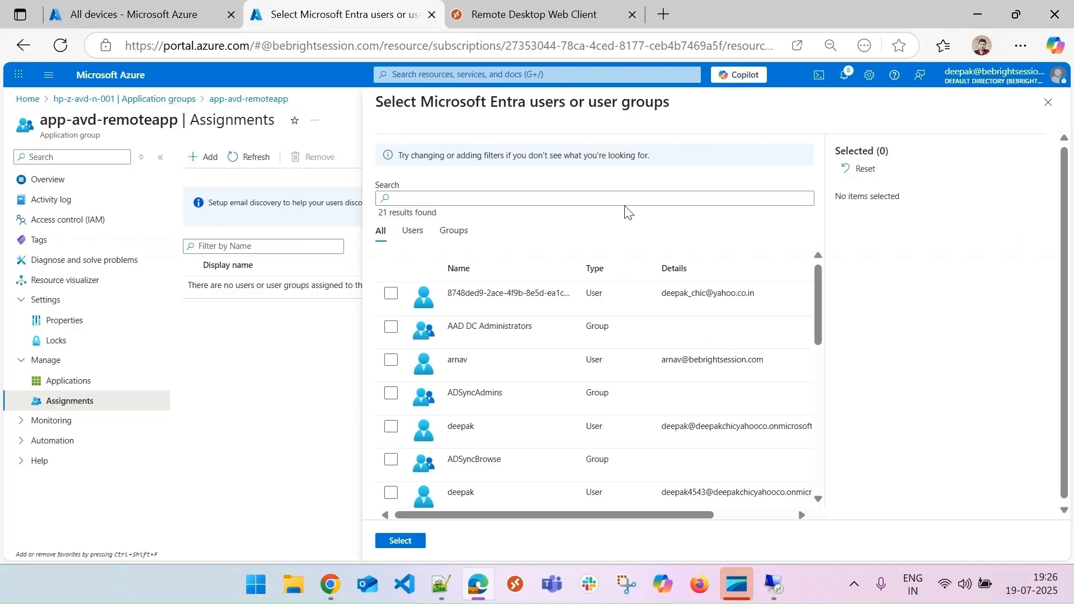
click(603, 196)
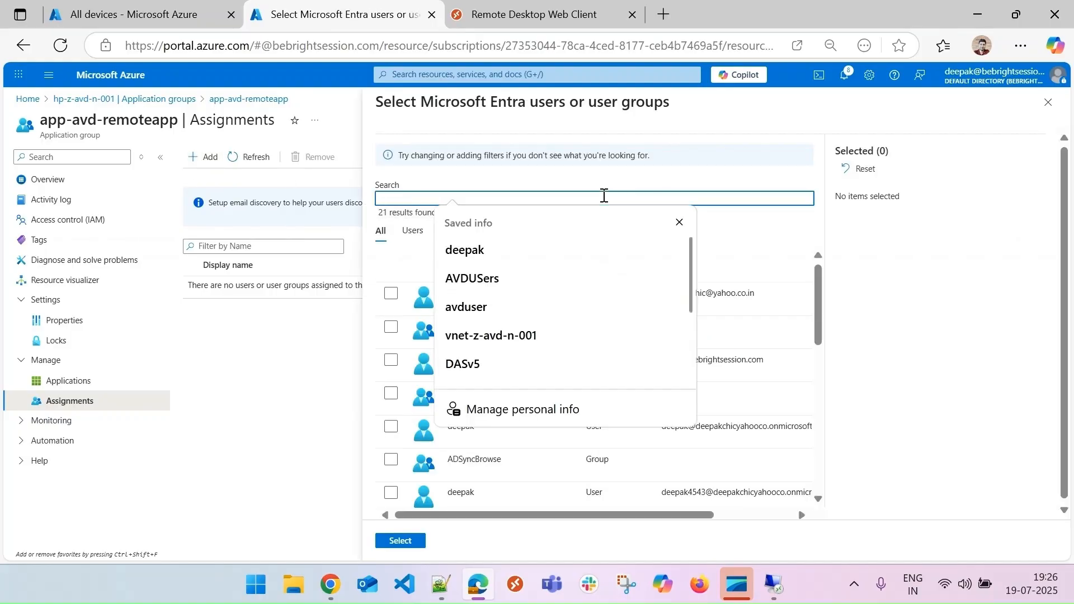
text(AVD)
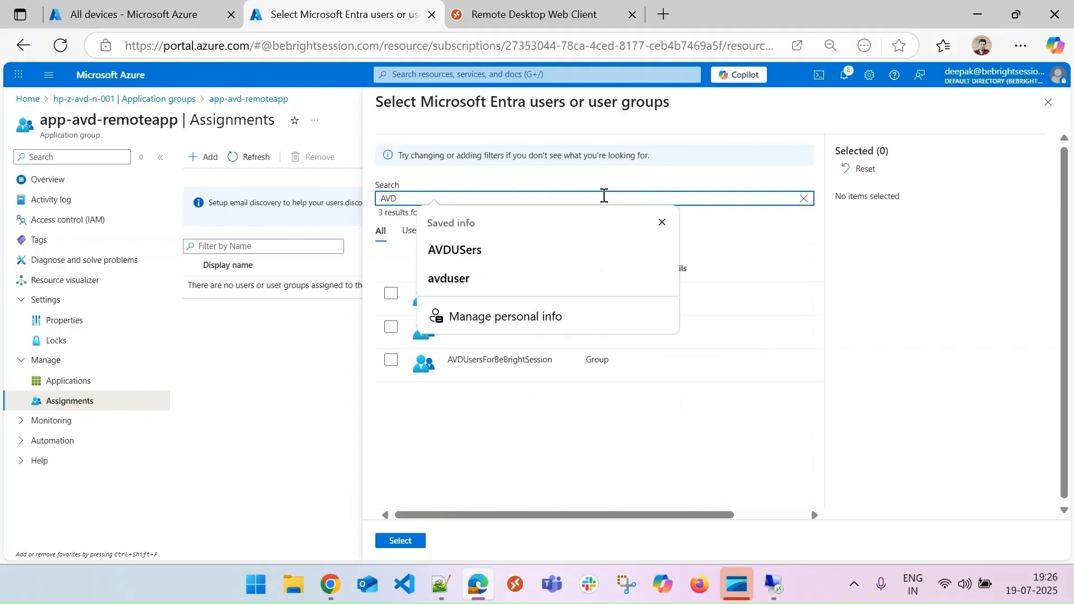
text(users)
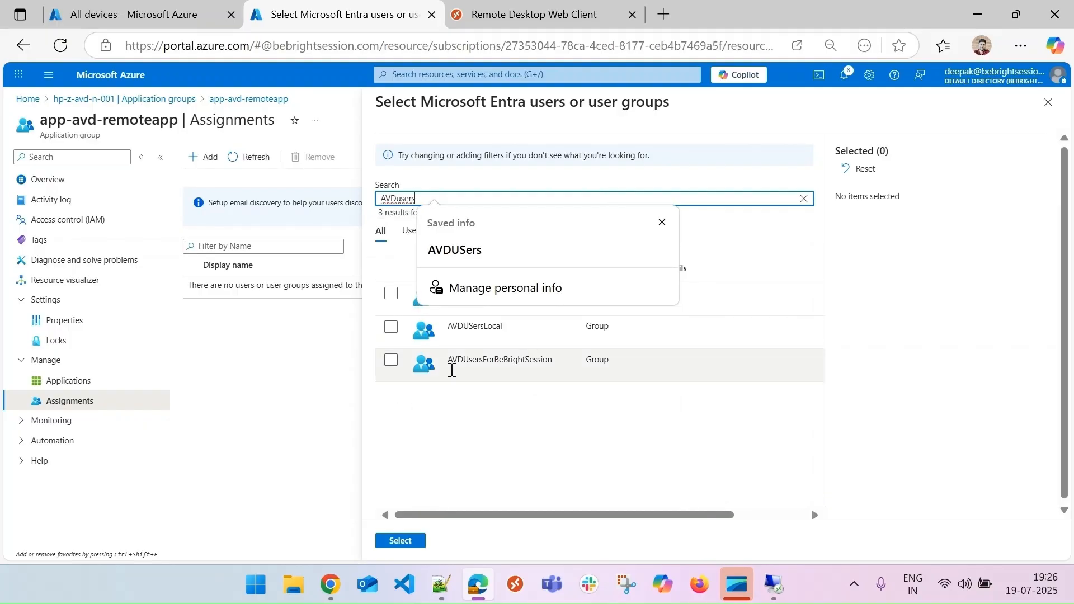
click(452, 367)
click(401, 541)
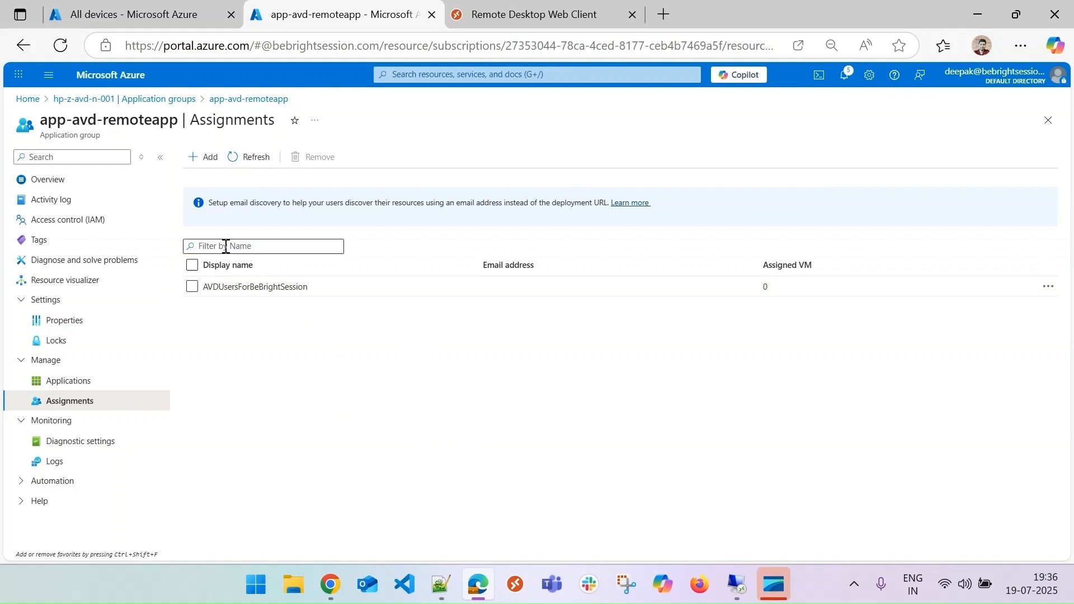
- Review the overview of app-avd-remoteapp, and open the application groups of the workspace bebrighsession-workspace
click(1048, 121)
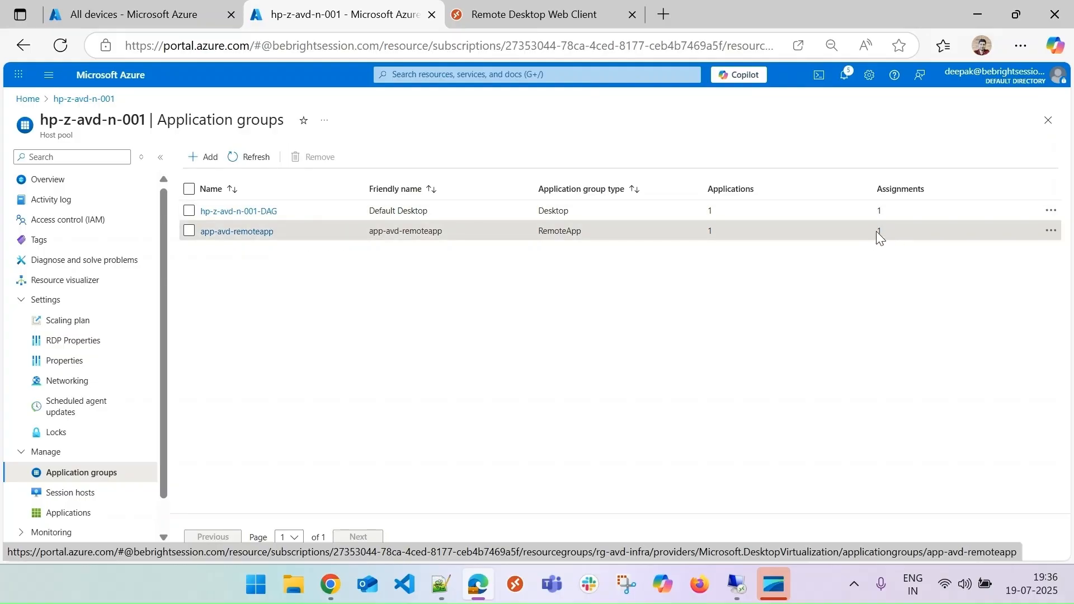
click(237, 232)
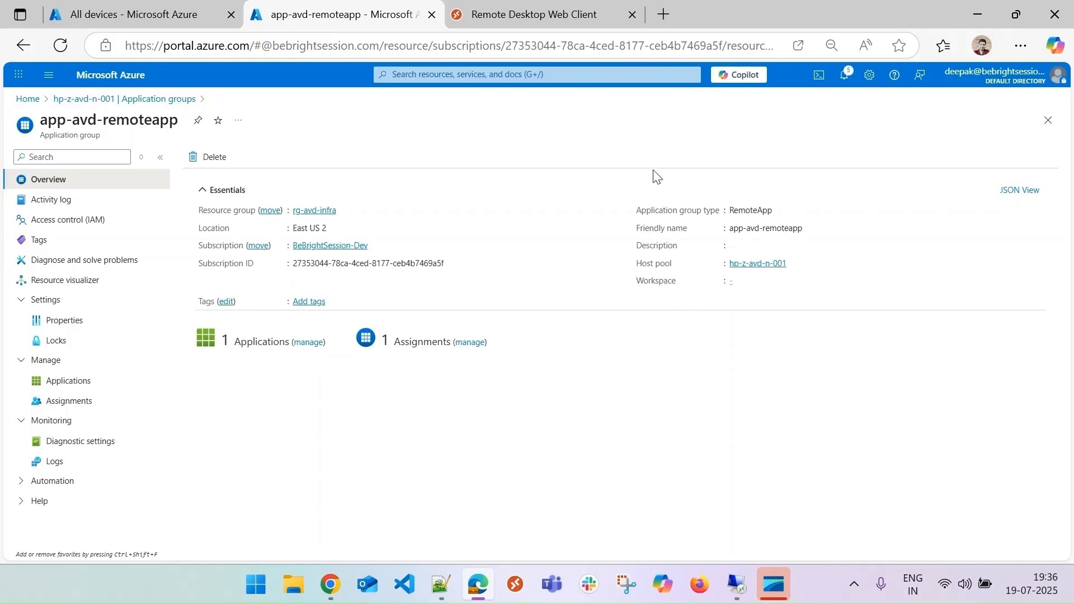
click(503, 72)
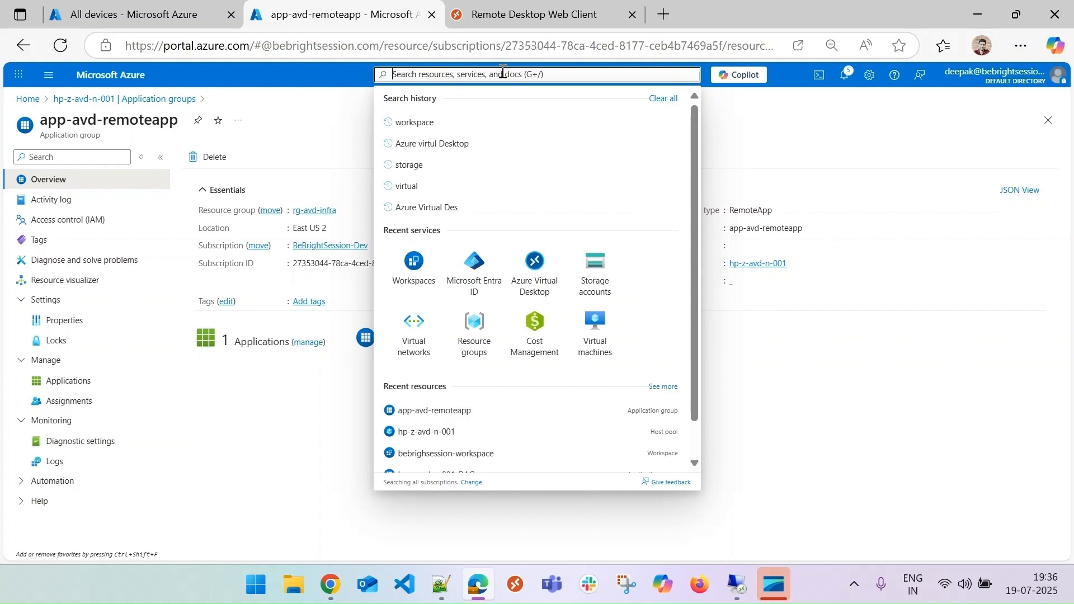
text(wo)
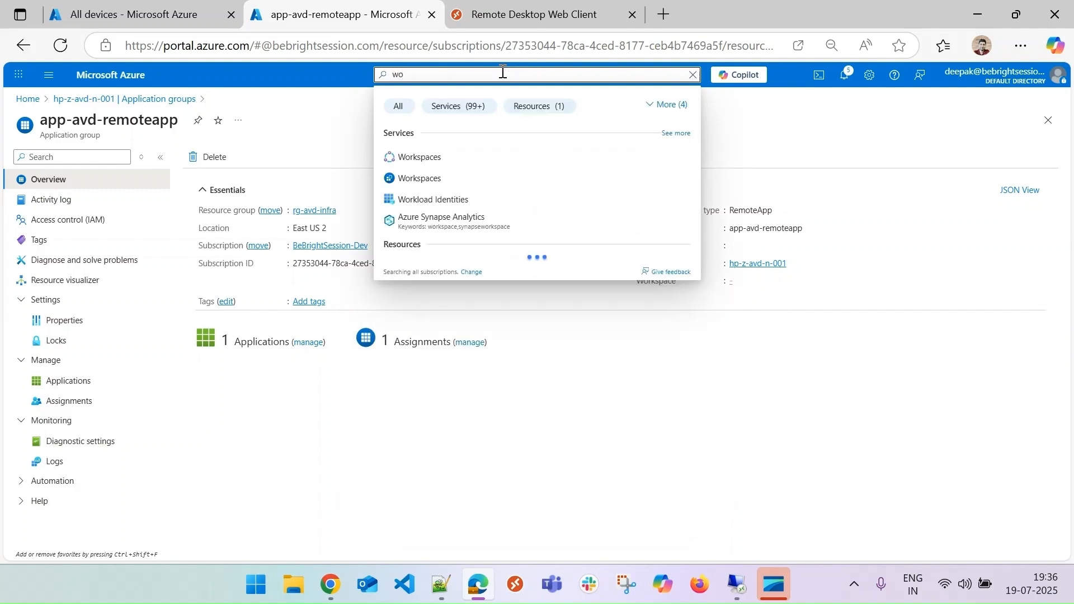
click(424, 179)
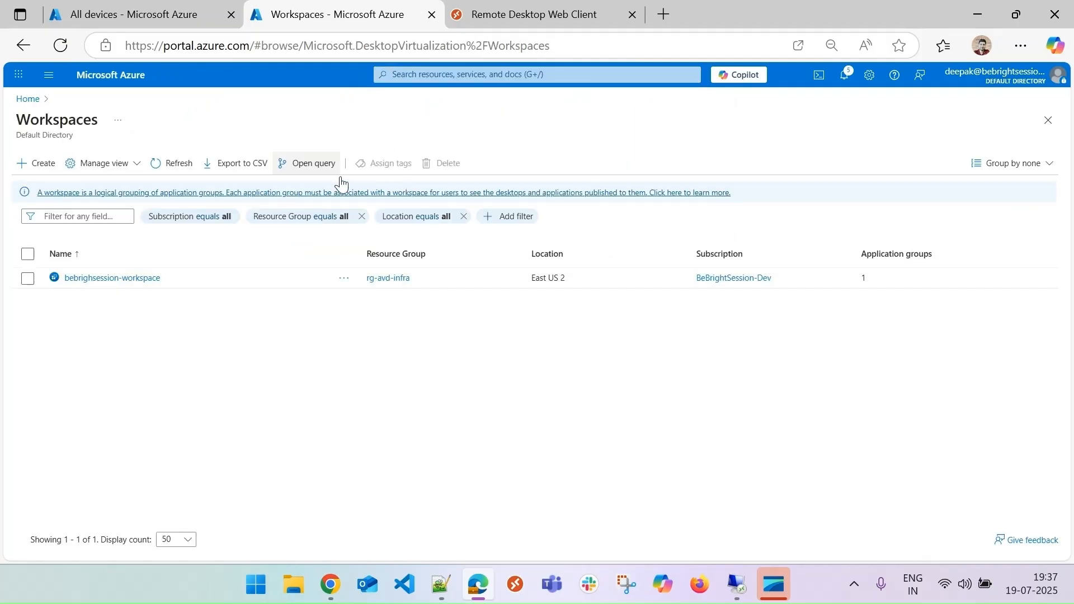
click(124, 279)
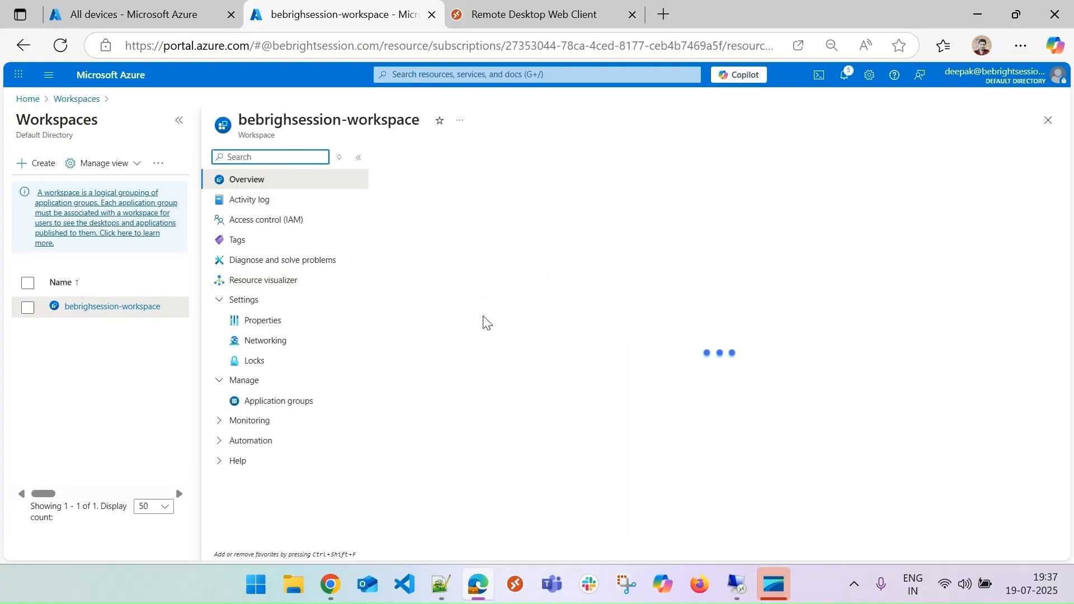
click(280, 410)
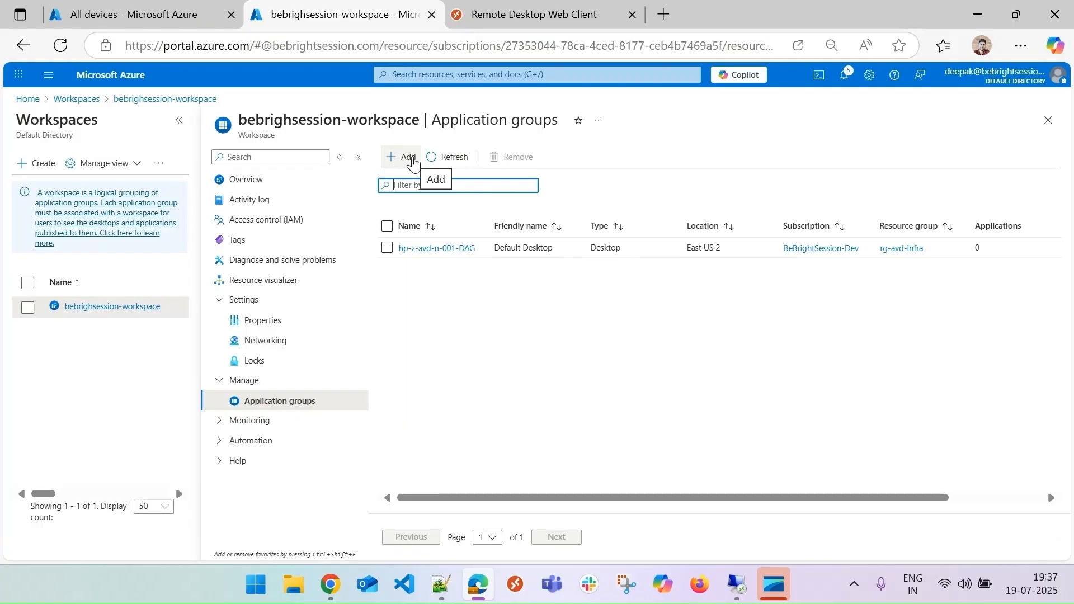
- Add the app-avd-remoteapp application group to bebrighsession-workspace and close the workspace
click(410, 158)
click(796, 195)
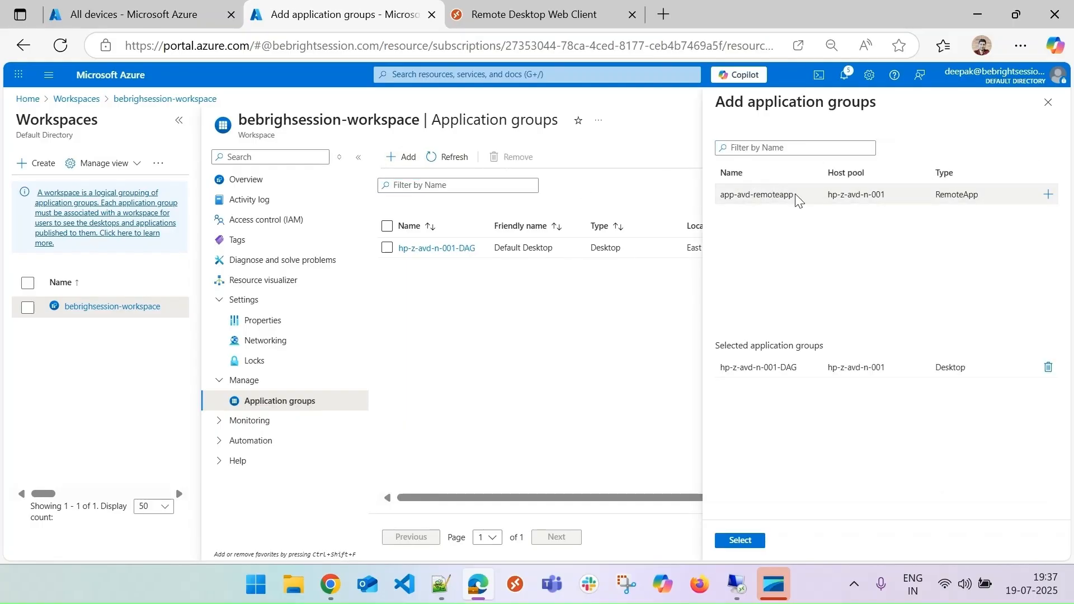
click(1047, 194)
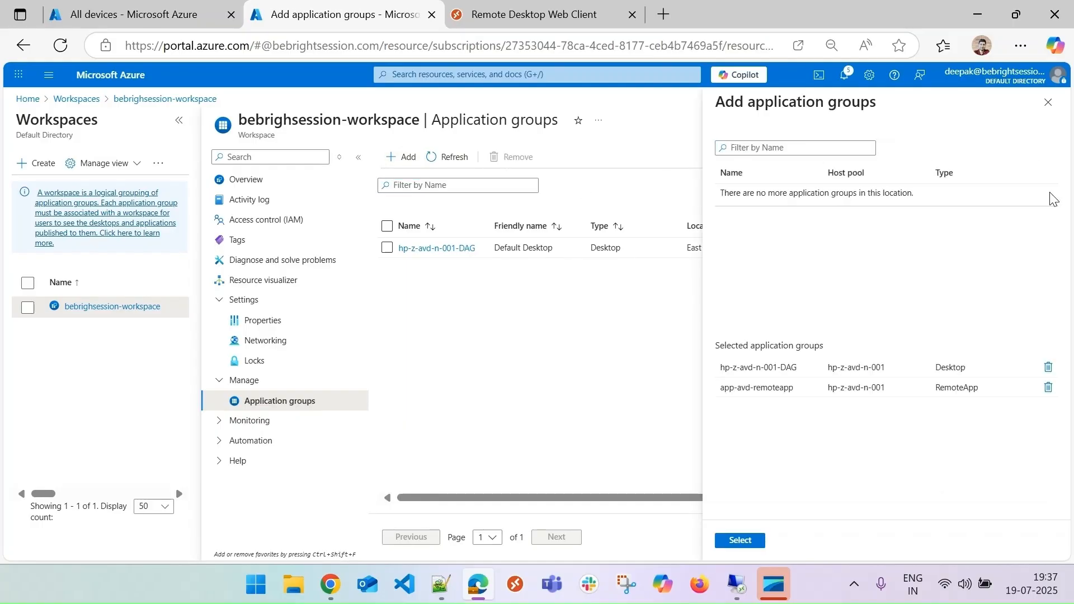
click(749, 540)
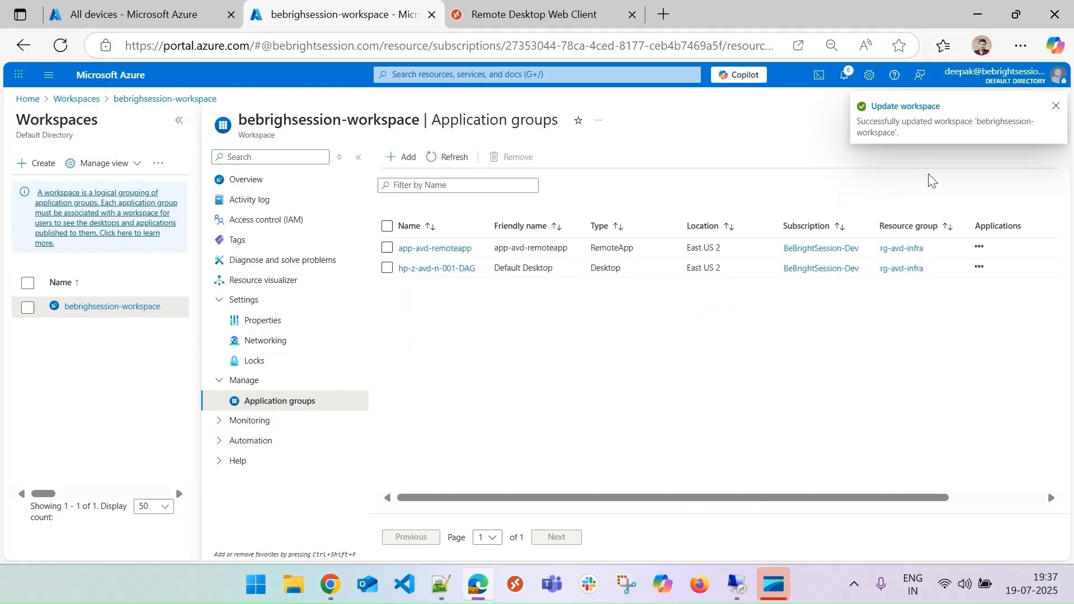
click(1055, 105)
click(1049, 122)
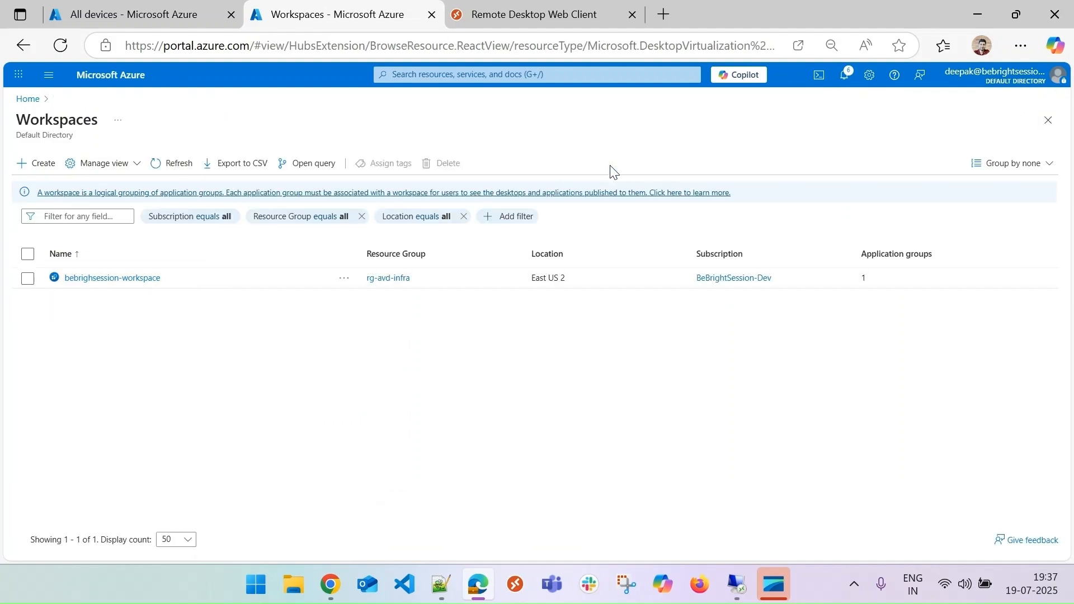
- Open the properties of host pool hp-z-avd-n-001 from the portal home page
click(1048, 120)
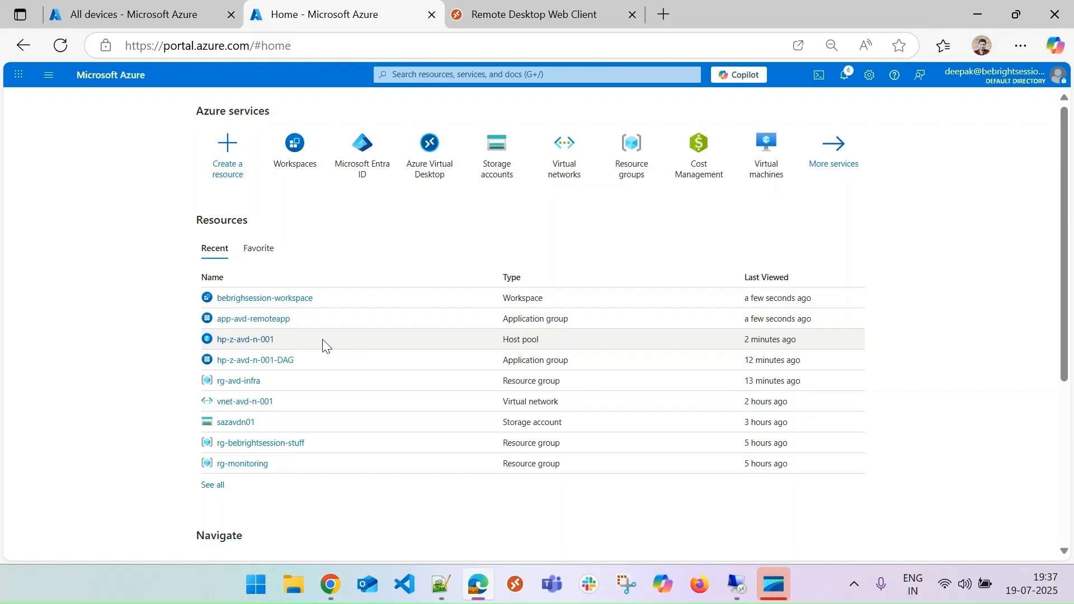
click(250, 342)
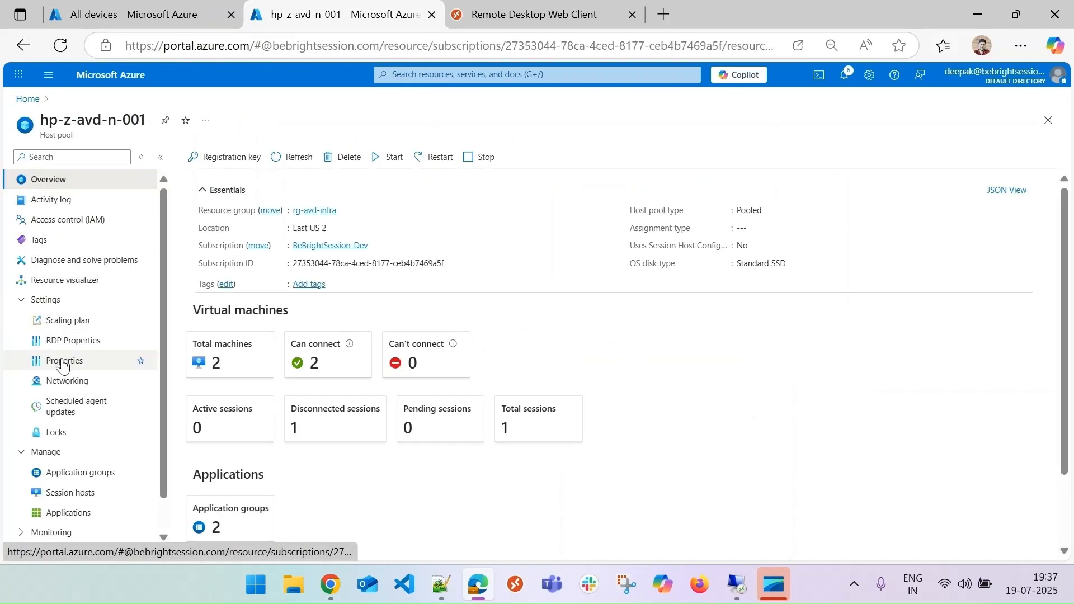
click(64, 360)
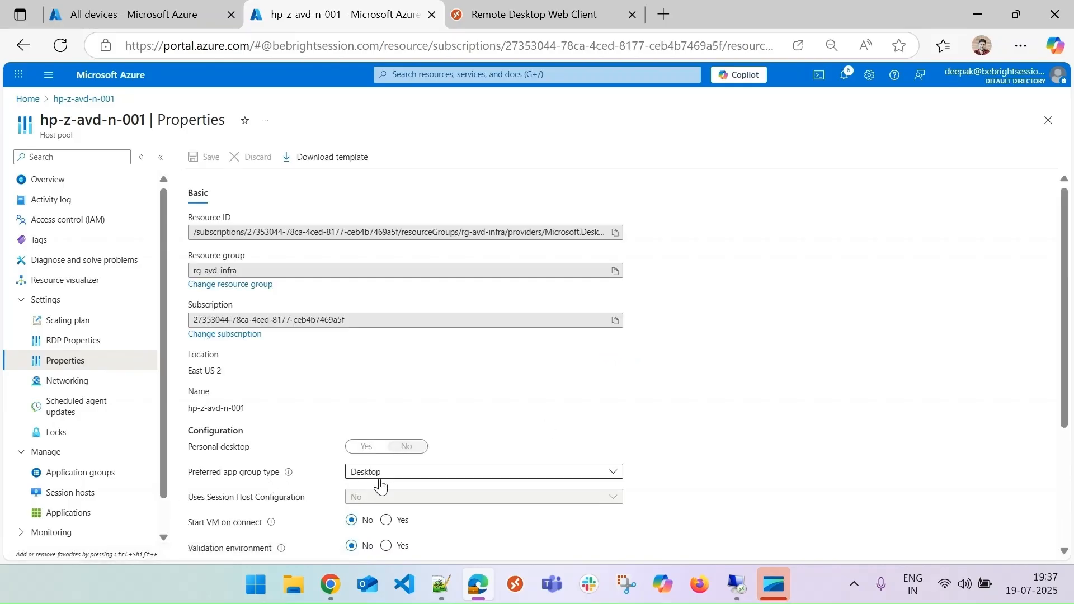
- Reload the Remote Desktop Web Client to check the published resources, and return to the host pool properties
click(559, 14)
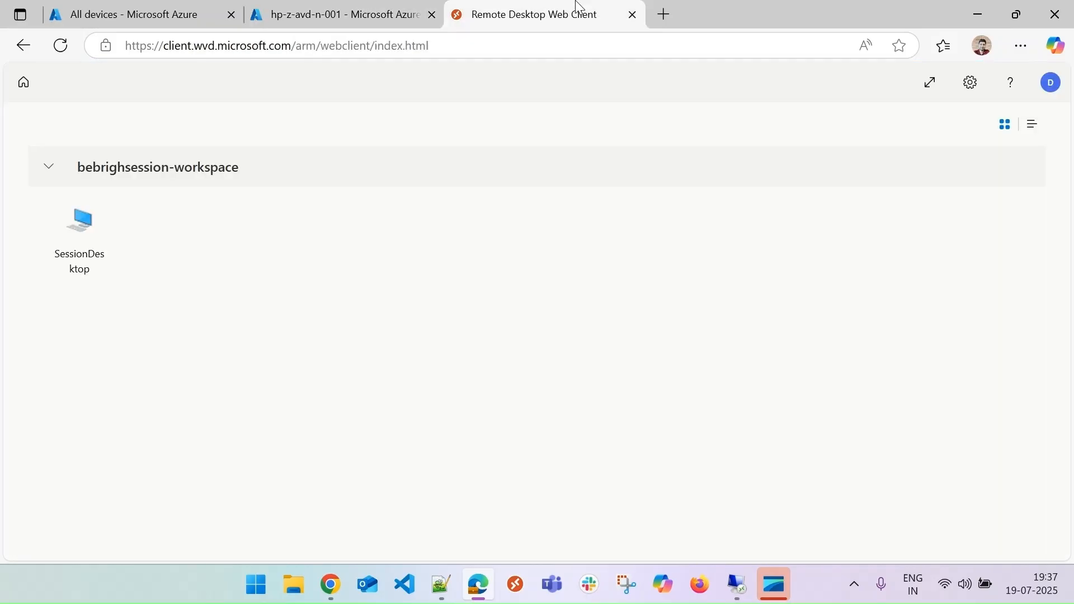
click(66, 46)
click(369, 5)
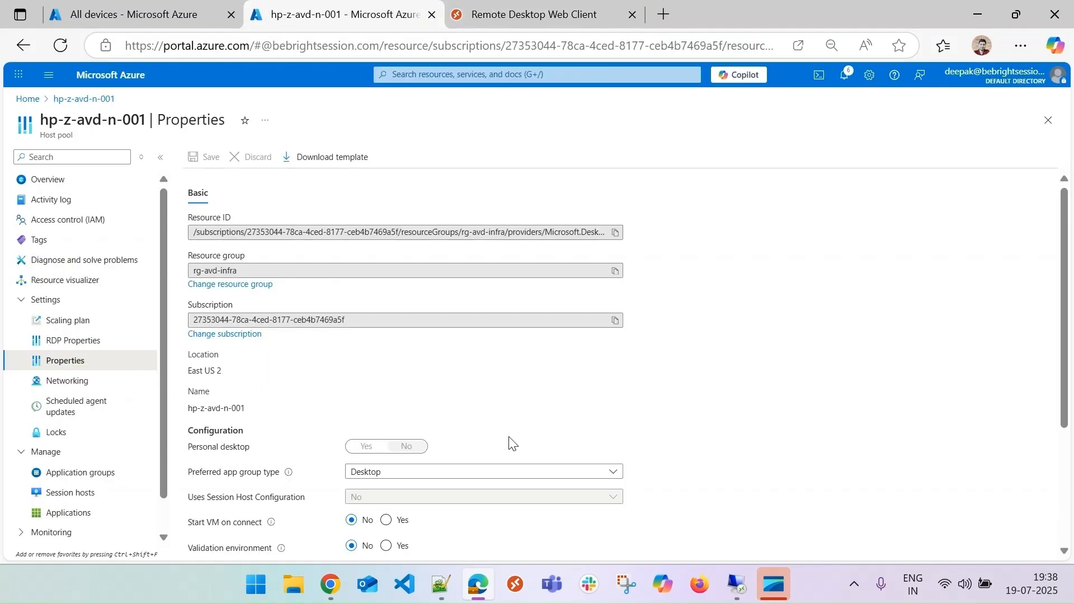
- Set the host pool's preferred app group type to RemoteApp and save the change
click(475, 472)
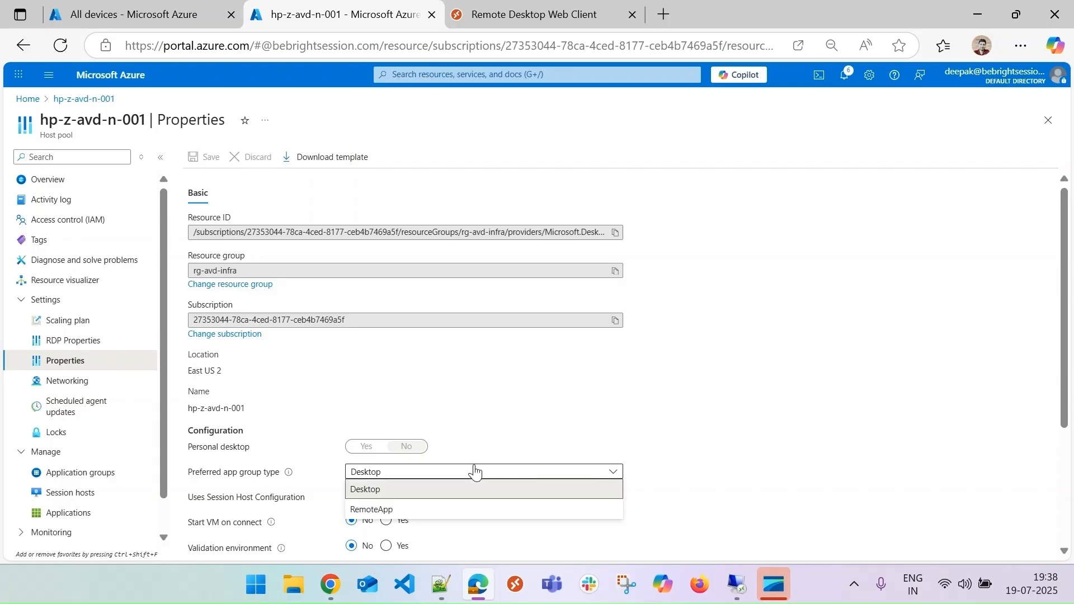
click(419, 512)
click(203, 157)
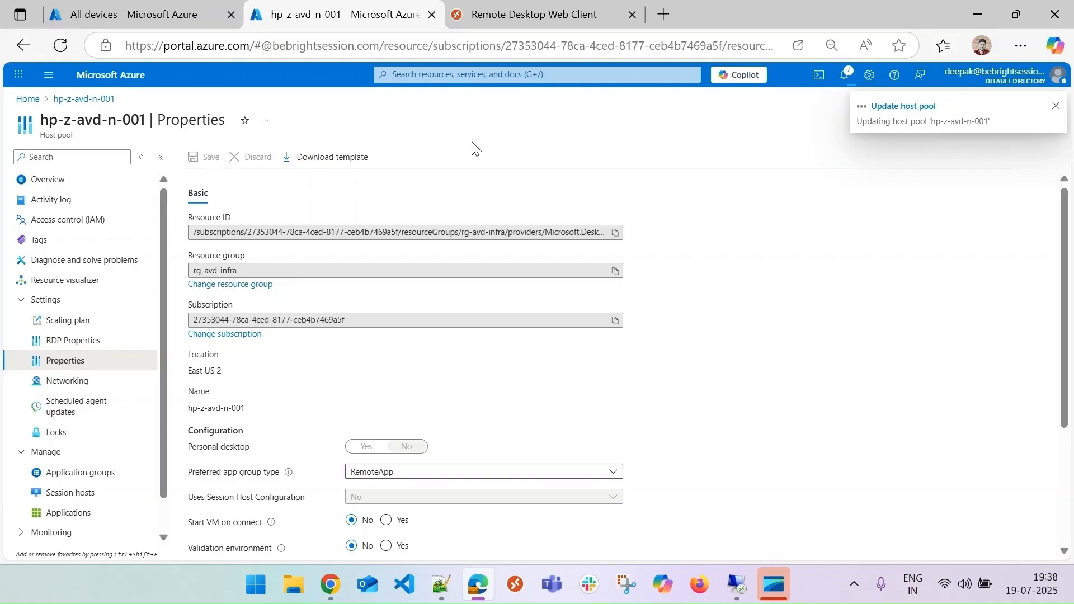
- Reload the Remote Desktop Web Client, launch the Edge Browser RemoteApp, and return to the client's resource list
click(535, 13)
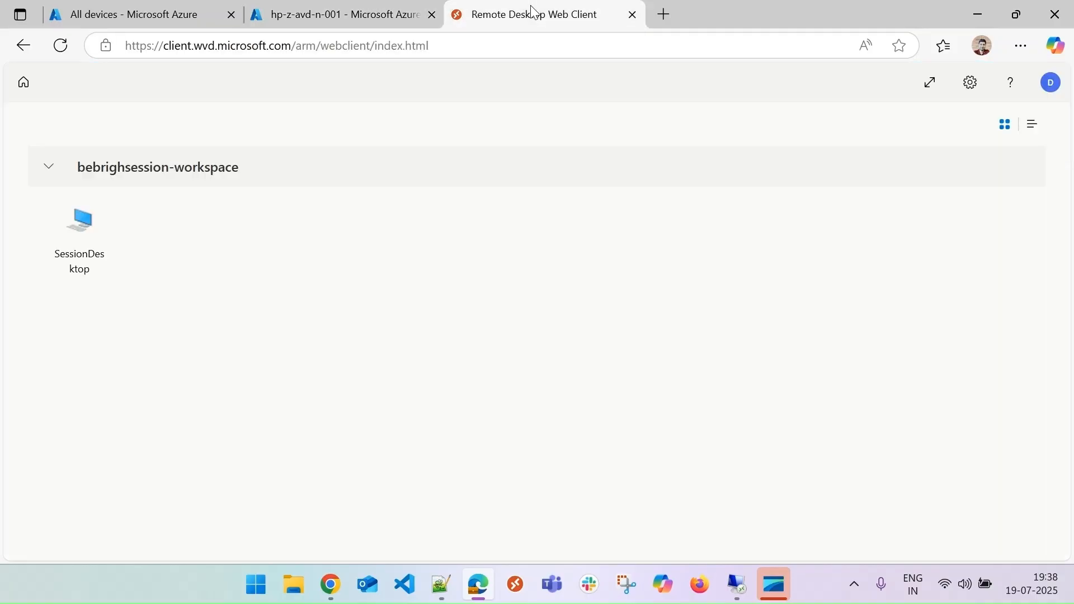
click(60, 45)
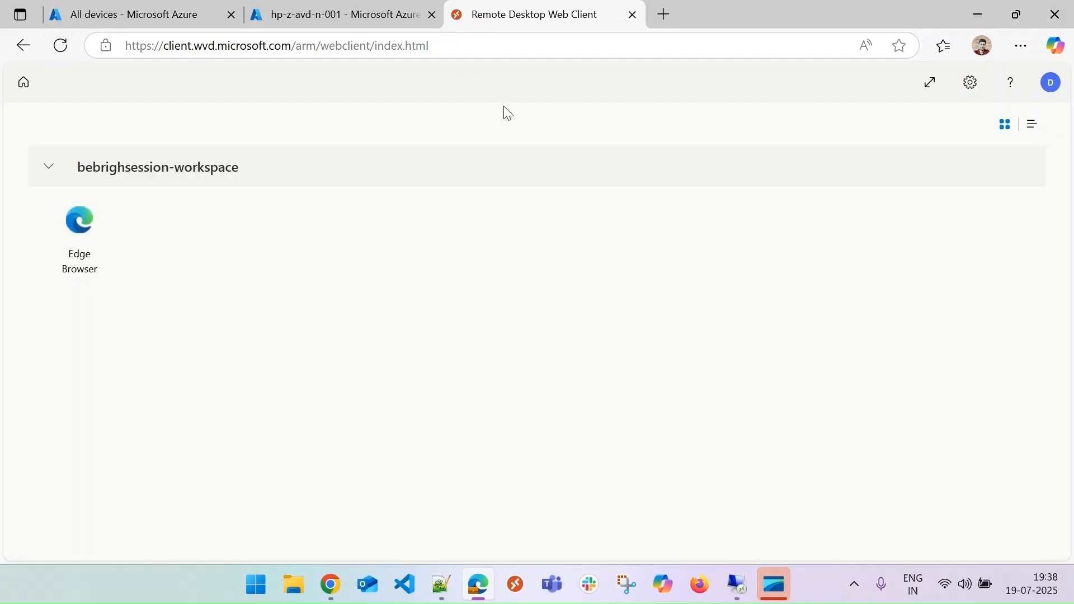
click(81, 261)
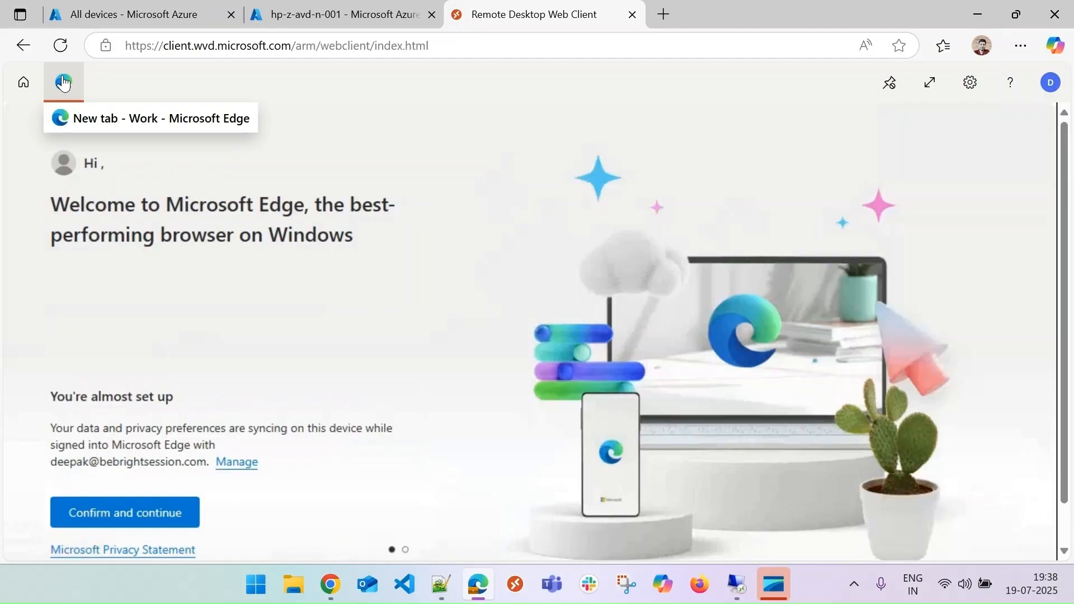
click(21, 84)
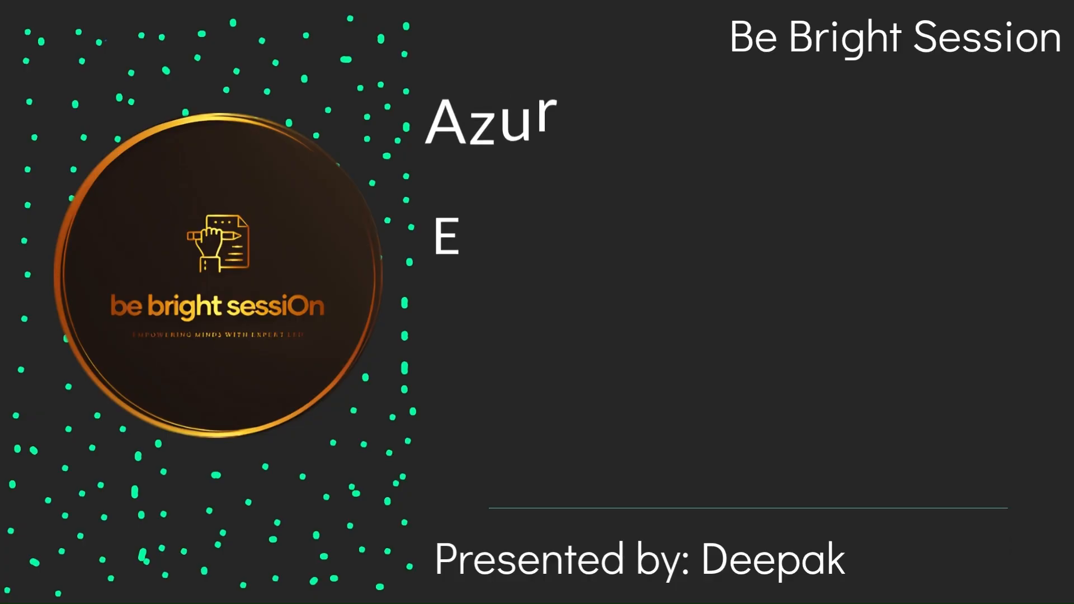